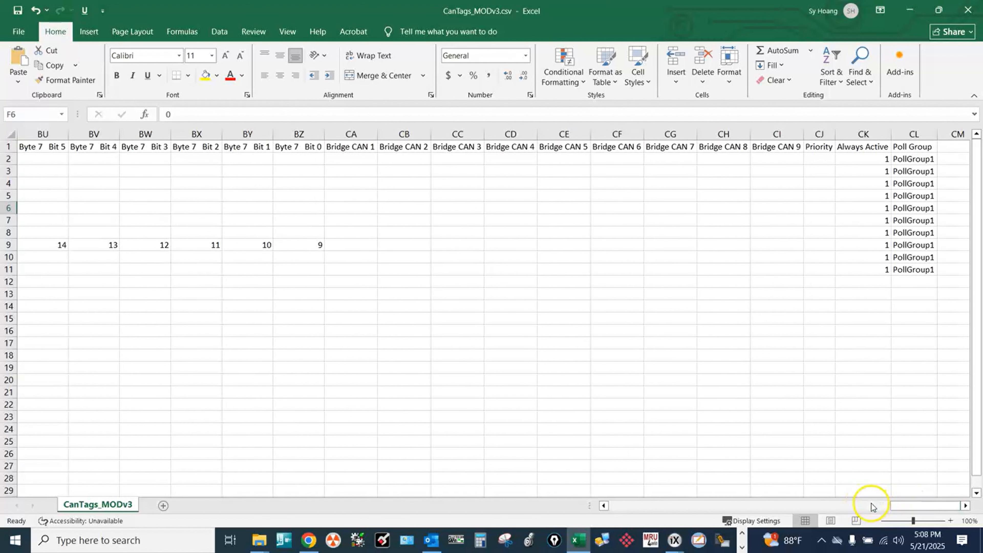
Highlight the whole Rx_LOAD_RPM.WORD row with a yellow fill in the CanTags_MODv3 sheet.
{"action": "left_click_drag", "start_coordinate": [898, 505], "coordinate": [612, 506]}
{"action": "left_click", "coordinate": [111, 547]}
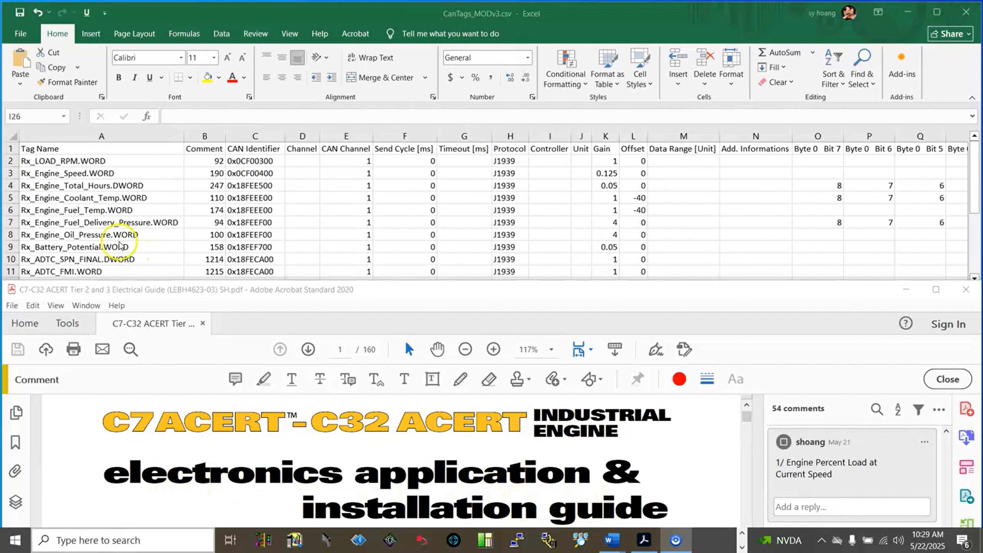
{"action": "left_click", "coordinate": [10, 161]}
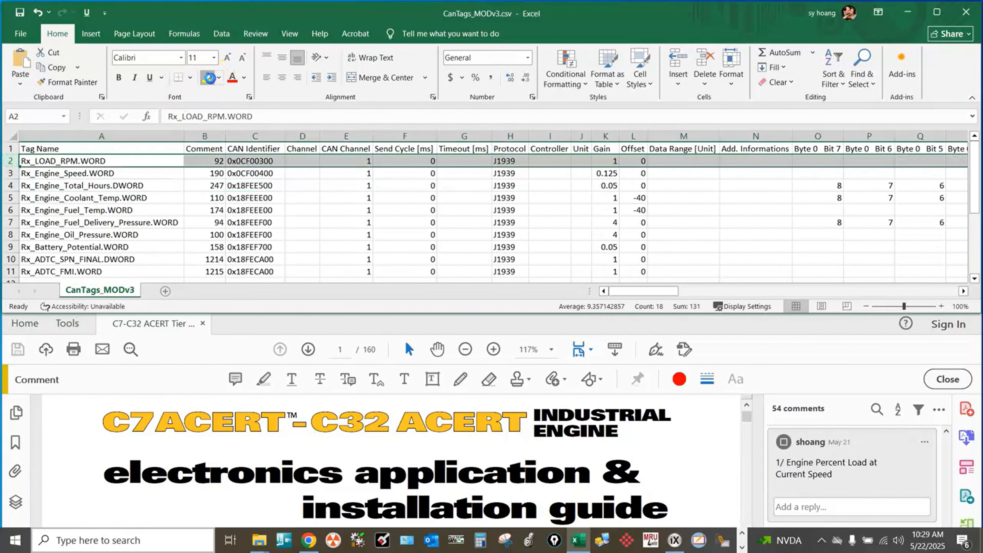
{"action": "left_click", "coordinate": [207, 77]}
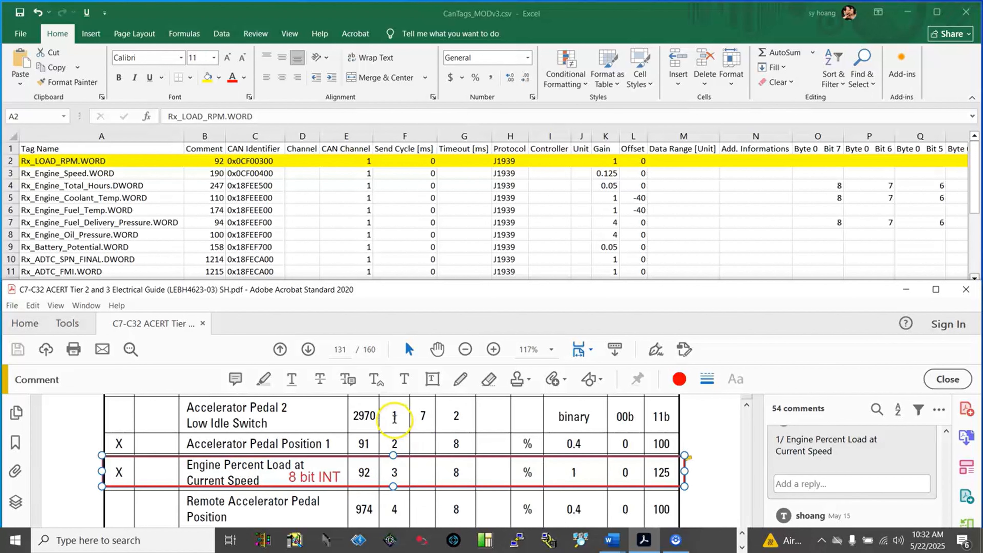
Examine the identifier table and the Engine Percent Load at Current Speed row on page 131 of the engine guide.
{"action": "scroll", "coordinate": [398, 419], "scroll_direction": "up", "scroll_amount": 4}
{"action": "scroll", "coordinate": [395, 419], "scroll_direction": "up", "scroll_amount": 3}
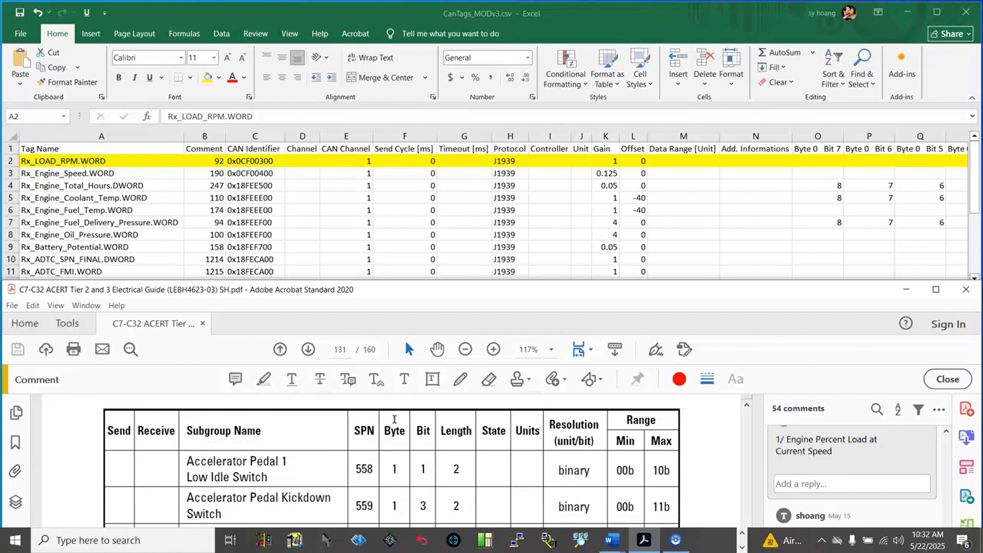
{"action": "scroll", "coordinate": [381, 420], "scroll_direction": "up", "scroll_amount": 1}
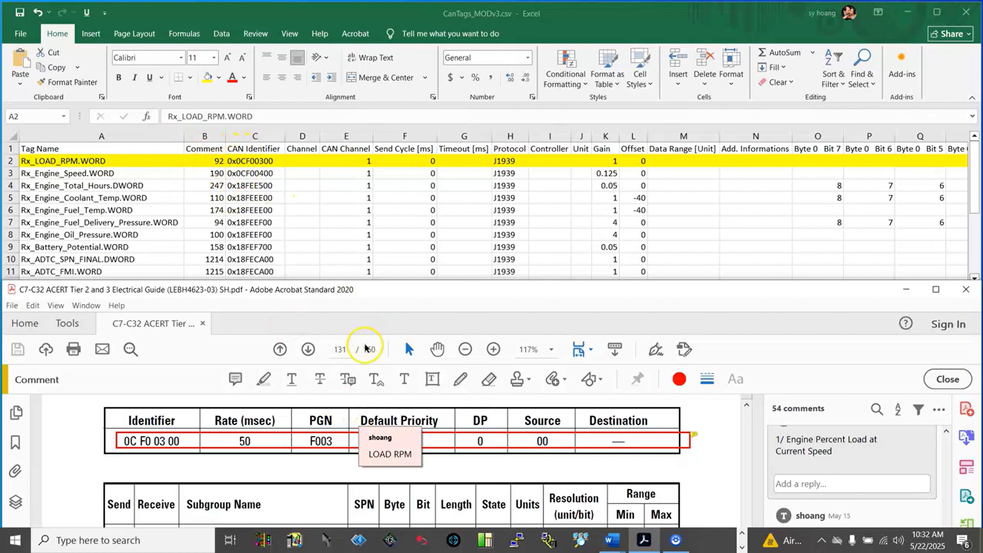
{"action": "scroll", "coordinate": [378, 414], "scroll_direction": "down", "scroll_amount": 4}
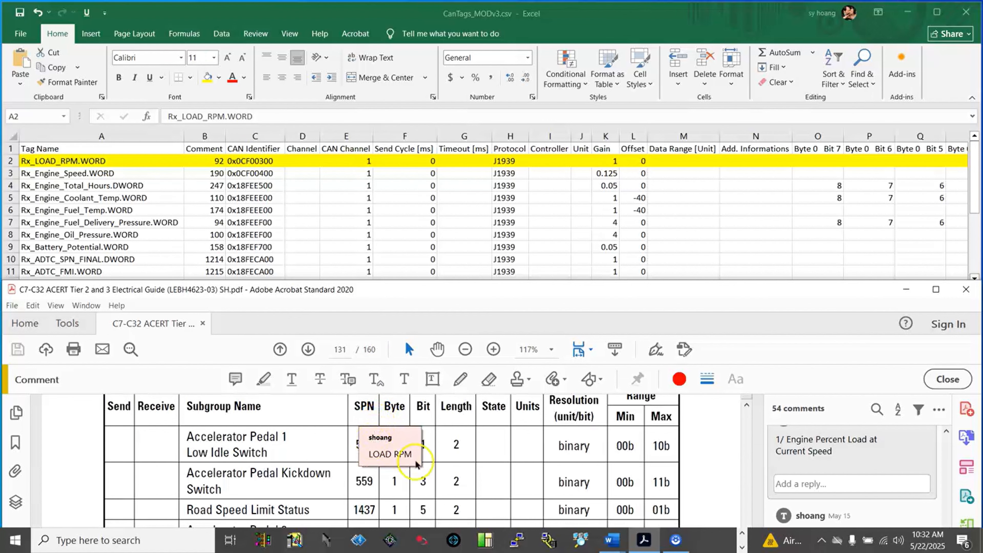
{"action": "scroll", "coordinate": [416, 463], "scroll_direction": "down", "scroll_amount": 4}
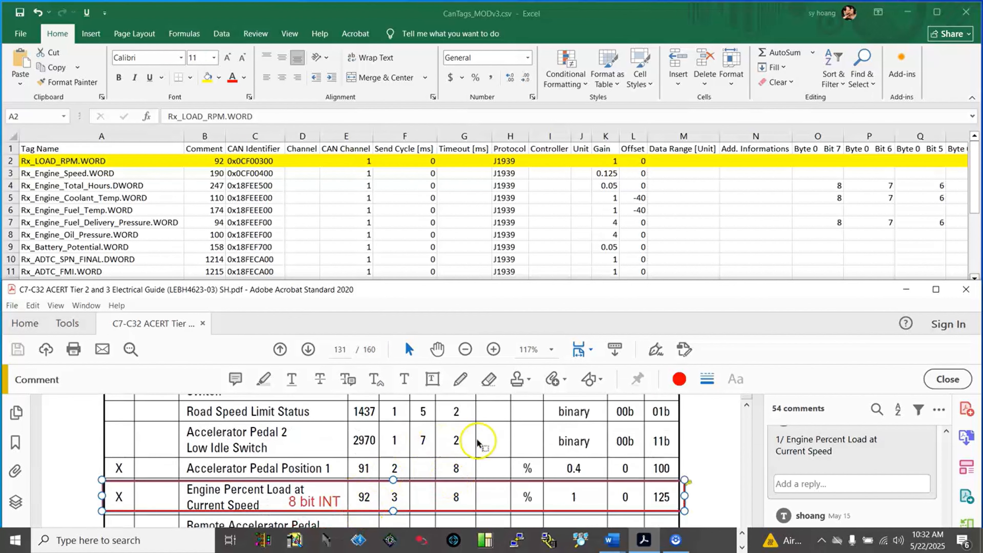
{"action": "mouse_move", "coordinate": [374, 502]}
Compare the Rx_LOAD_RPM.WORD CAN identifier with the identifier listed under Electronic Engine Controller 2 (EEC2) in the guide.
{"action": "scroll", "coordinate": [370, 495], "scroll_direction": "up", "scroll_amount": 4}
{"action": "scroll", "coordinate": [368, 490], "scroll_direction": "up", "scroll_amount": 1}
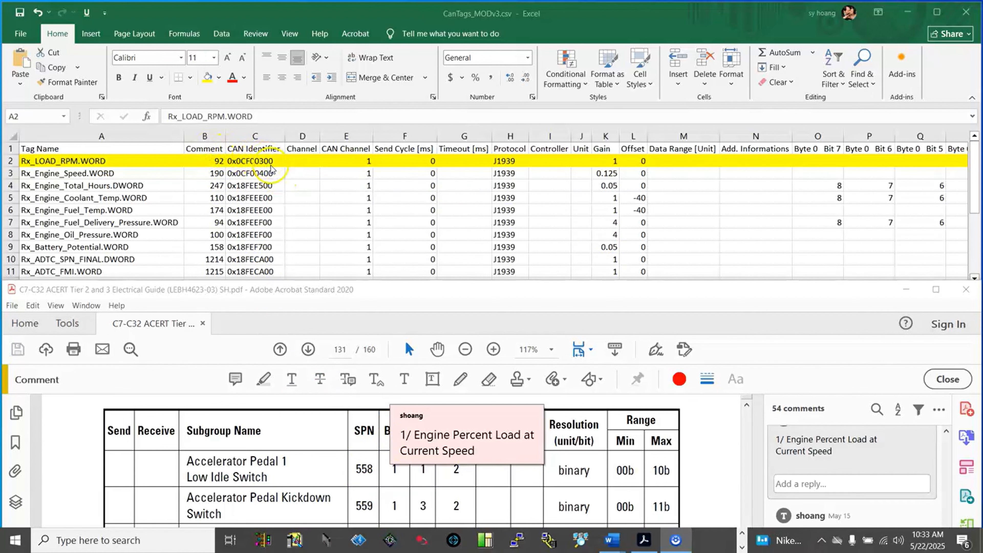
{"action": "left_click", "coordinate": [371, 412]}
{"action": "scroll", "coordinate": [368, 413], "scroll_direction": "up", "scroll_amount": 3}
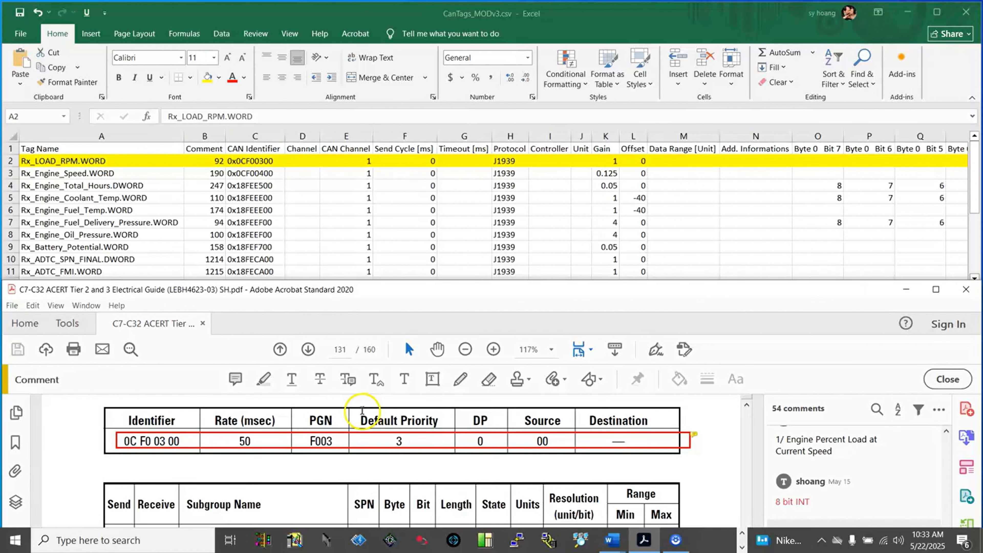
{"action": "scroll", "coordinate": [314, 417], "scroll_direction": "up", "scroll_amount": 1}
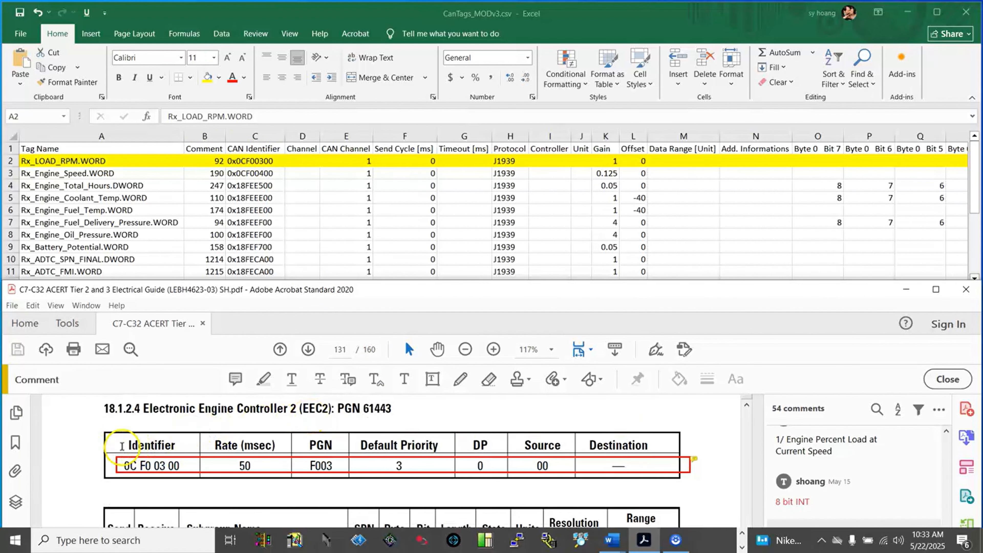
{"action": "mouse_move", "coordinate": [144, 460]}
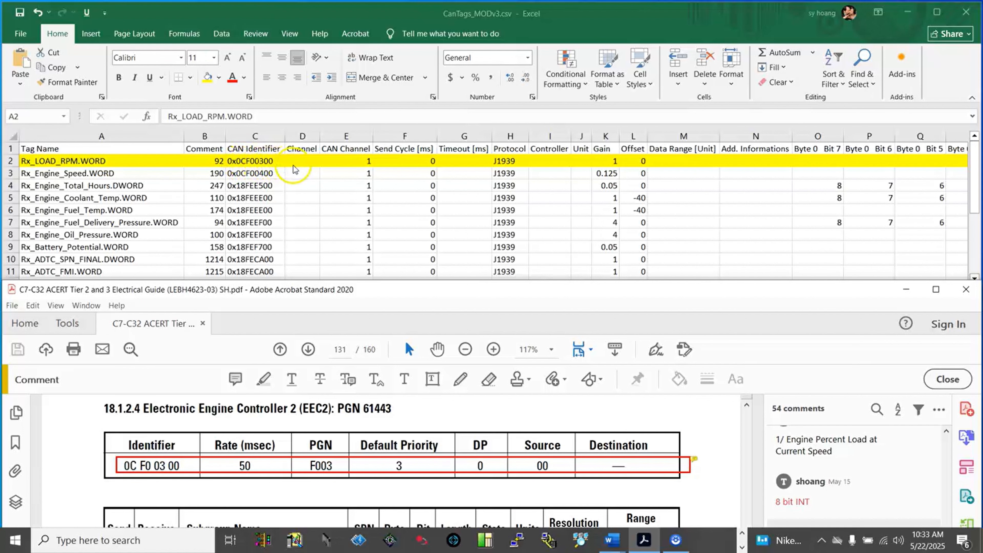
Review the Rx_LOAD_RPM.WORD row's fields from Channel through Send Cycle, Timeout, Protocol and Controller to Unit.
{"action": "left_click", "coordinate": [338, 174]}
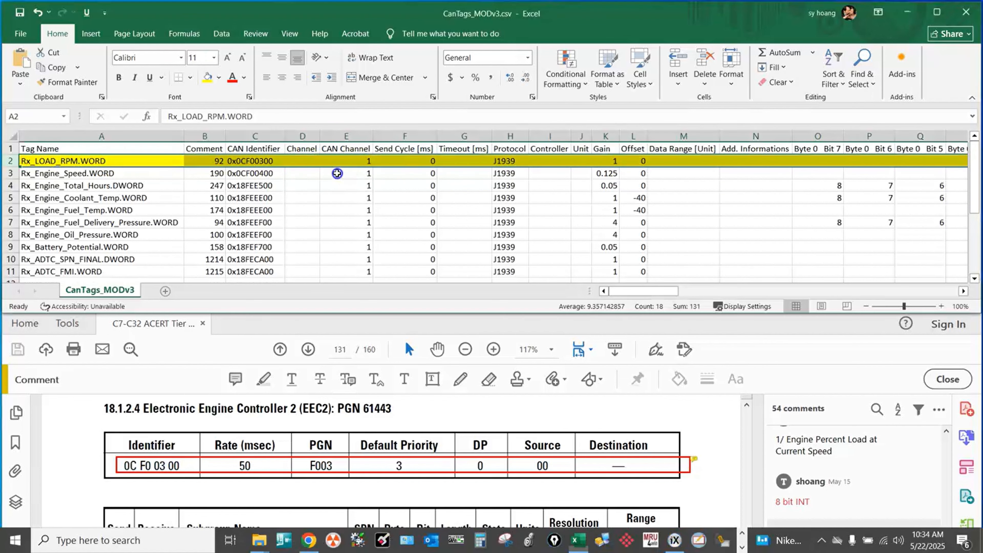
{"action": "left_click", "coordinate": [304, 161]}
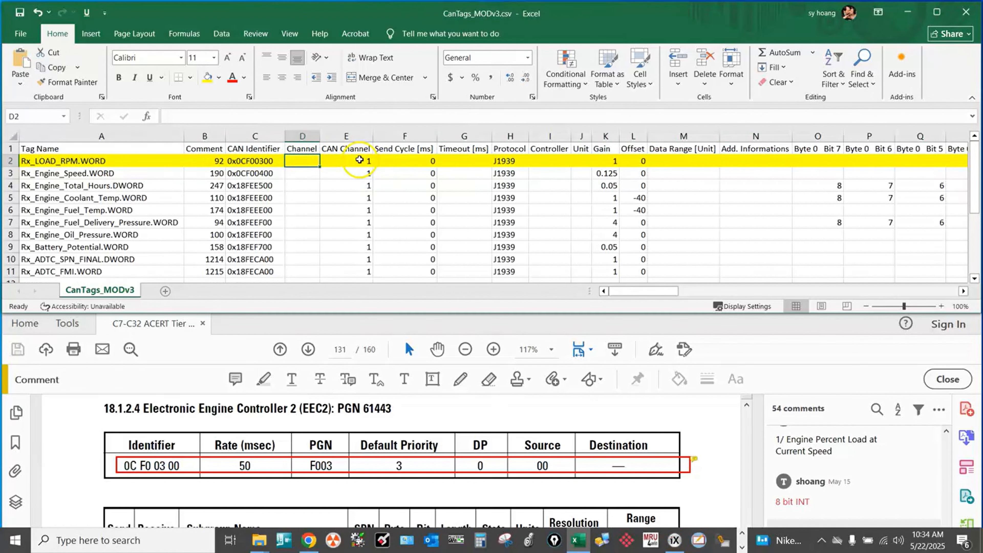
{"action": "left_click", "coordinate": [381, 160]}
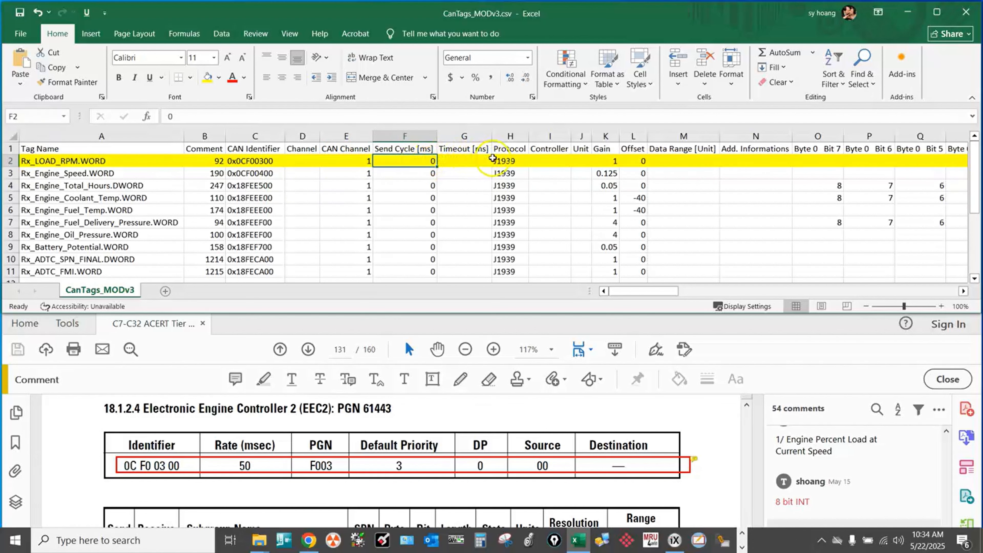
{"action": "left_click", "coordinate": [485, 160]}
{"action": "left_click", "coordinate": [503, 162]}
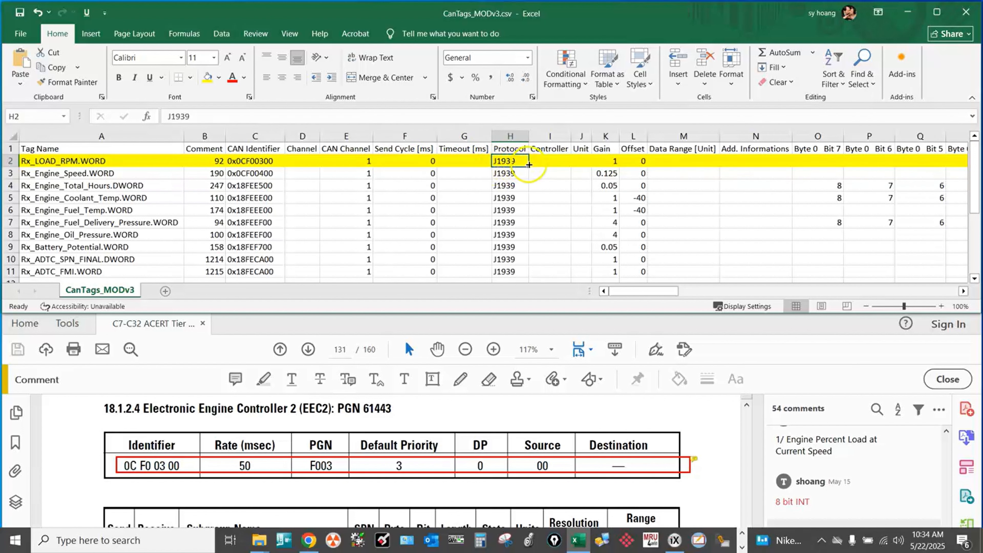
{"action": "left_click", "coordinate": [544, 162]}
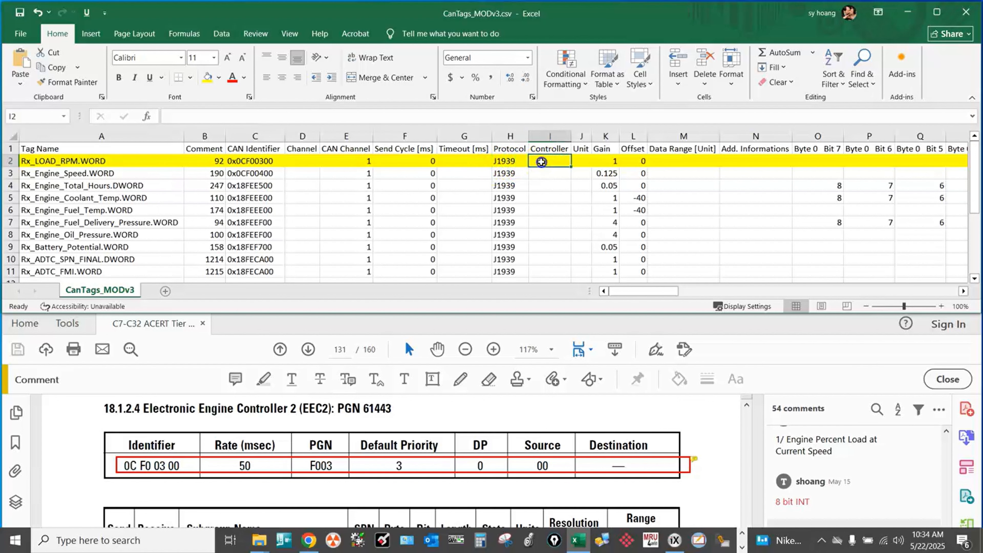
{"action": "left_click", "coordinate": [581, 160]}
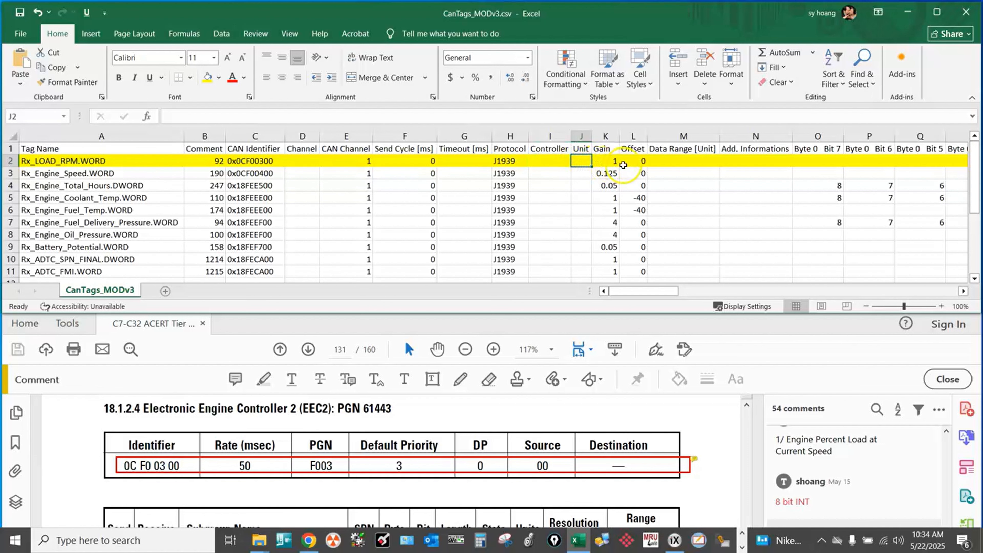
Check the Rx_LOAD_RPM.WORD gain and offset against the resolution and minimum range of Engine Percent Load in the guide.
{"action": "left_click", "coordinate": [613, 163]}
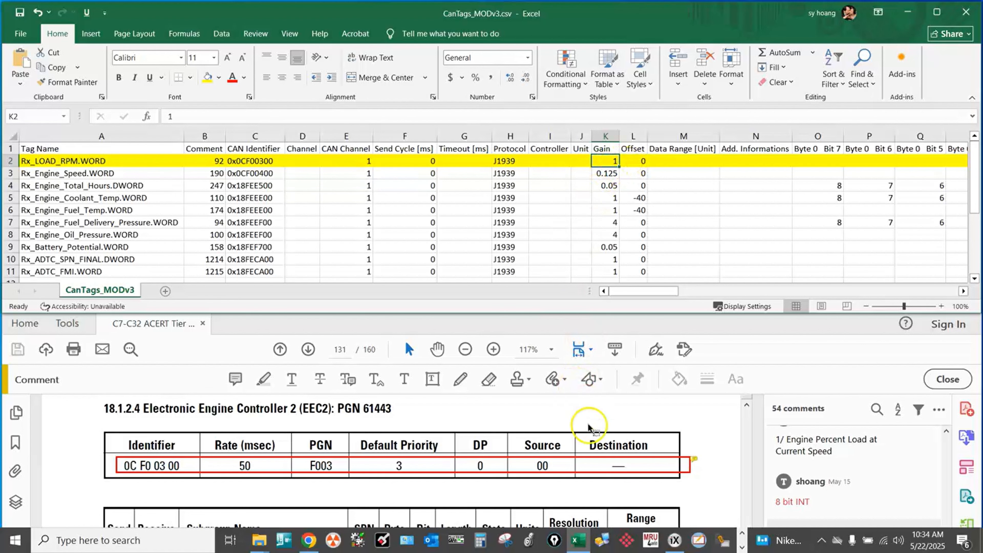
{"action": "scroll", "coordinate": [588, 430], "scroll_direction": "down", "scroll_amount": 5}
{"action": "scroll", "coordinate": [590, 428], "scroll_direction": "down", "scroll_amount": 3}
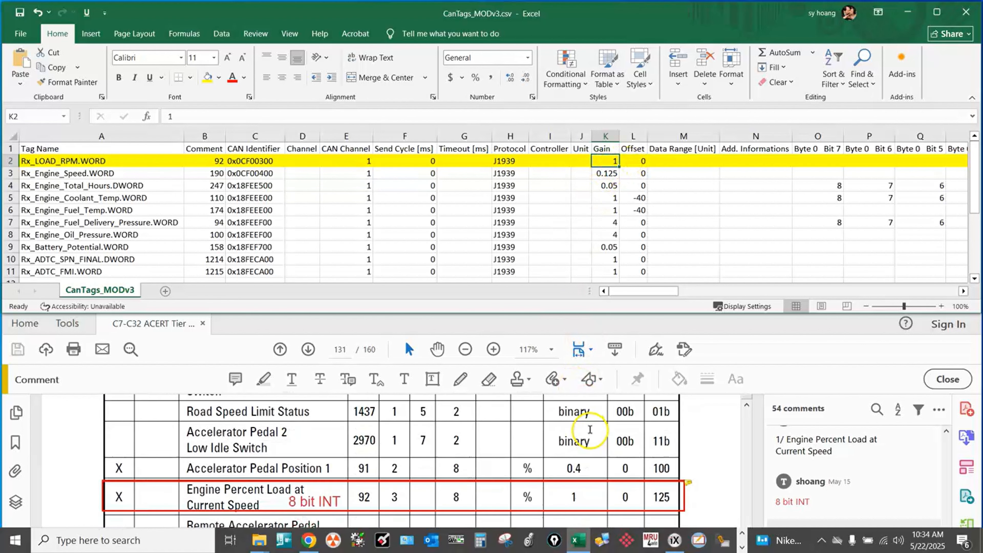
{"action": "scroll", "coordinate": [574, 476], "scroll_direction": "up", "scroll_amount": 4}
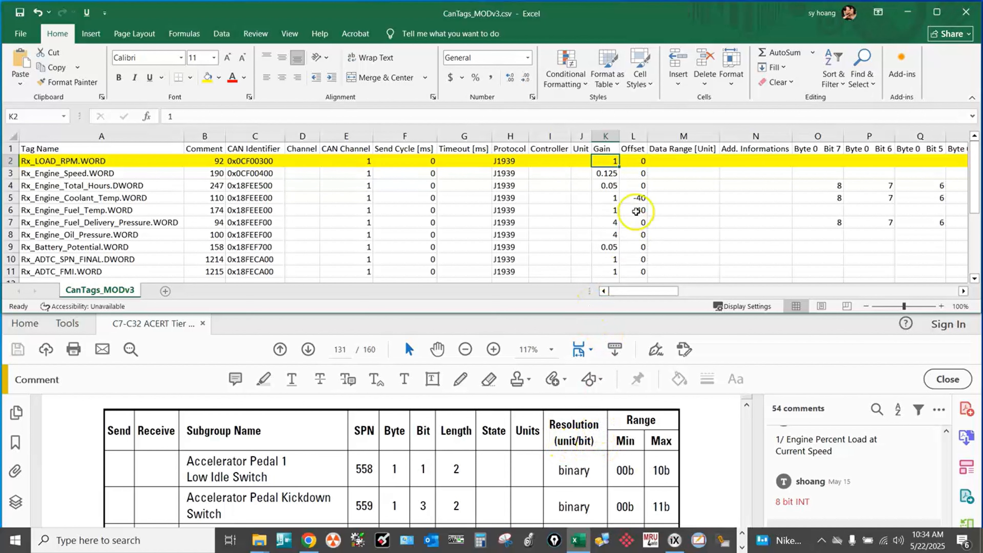
{"action": "left_click", "coordinate": [633, 161]}
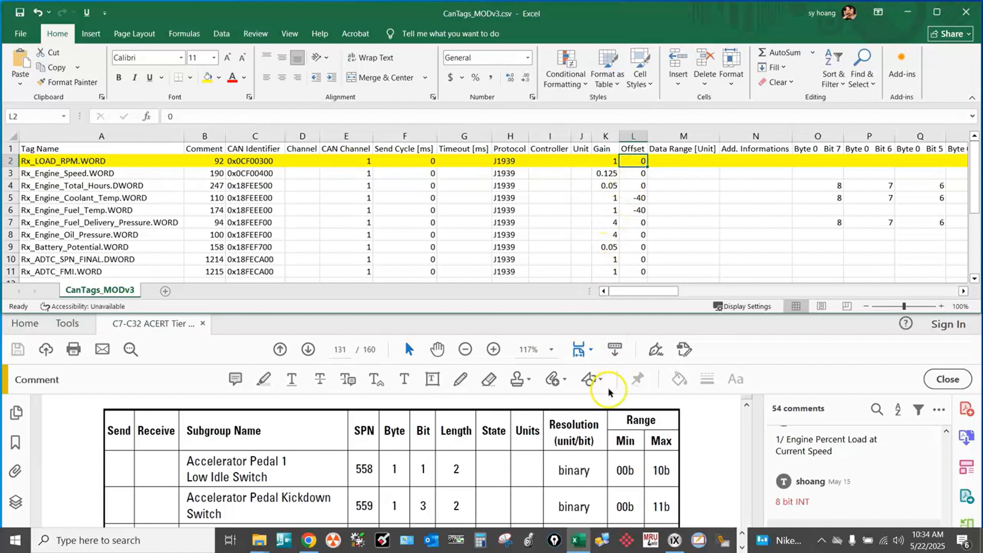
{"action": "scroll", "coordinate": [629, 431], "scroll_direction": "down", "scroll_amount": 3}
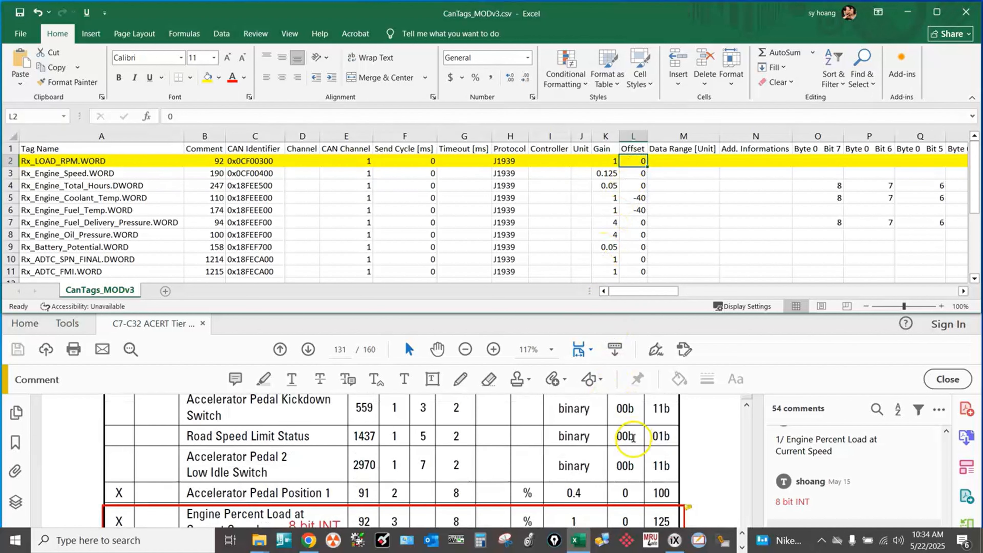
{"action": "scroll", "coordinate": [631, 438], "scroll_direction": "down", "scroll_amount": 2}
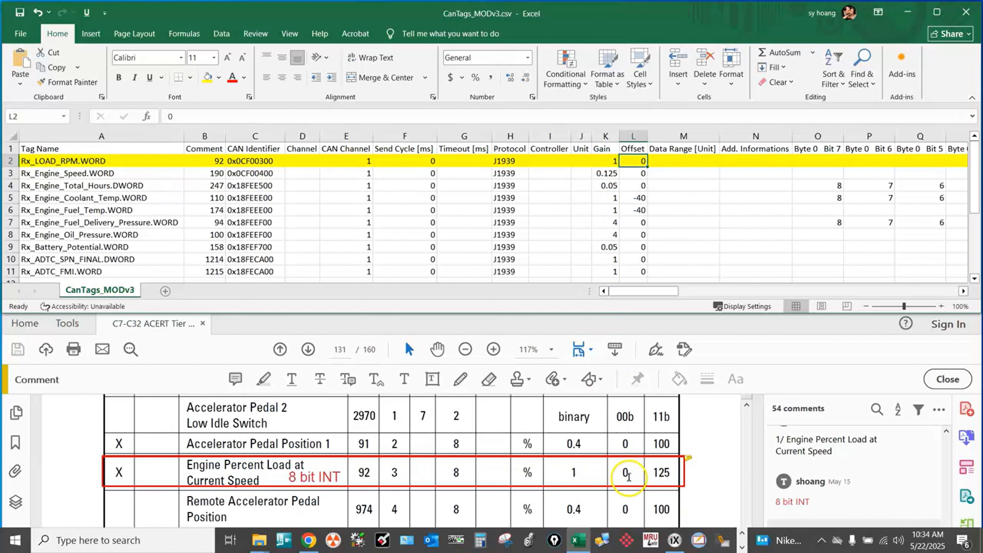
{"action": "scroll", "coordinate": [629, 476], "scroll_direction": "up", "scroll_amount": 3}
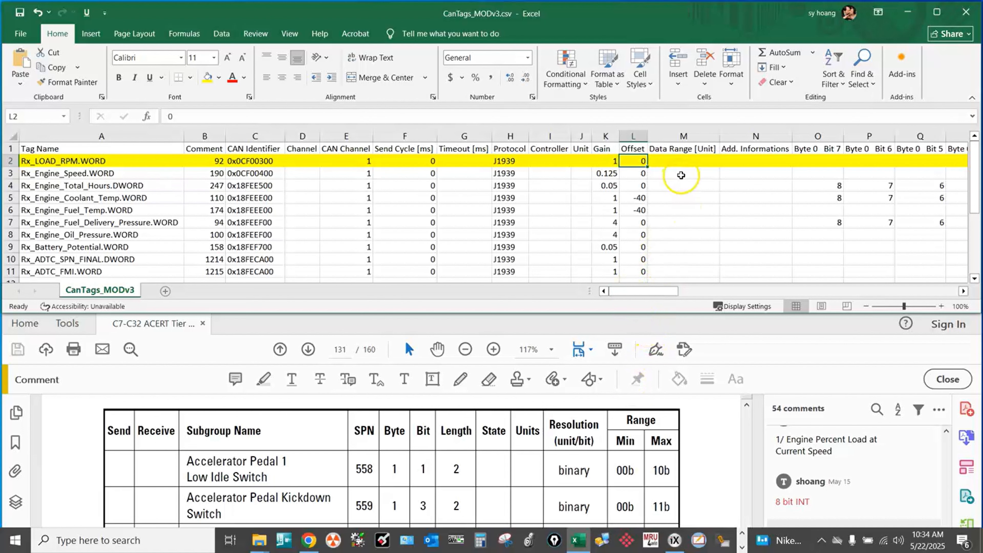
Review the Rx_LOAD_RPM.WORD row's Data Range, Add. Informations and Byte 0 Bit 7 cells.
{"action": "left_click", "coordinate": [711, 162]}
{"action": "left_click", "coordinate": [739, 162]}
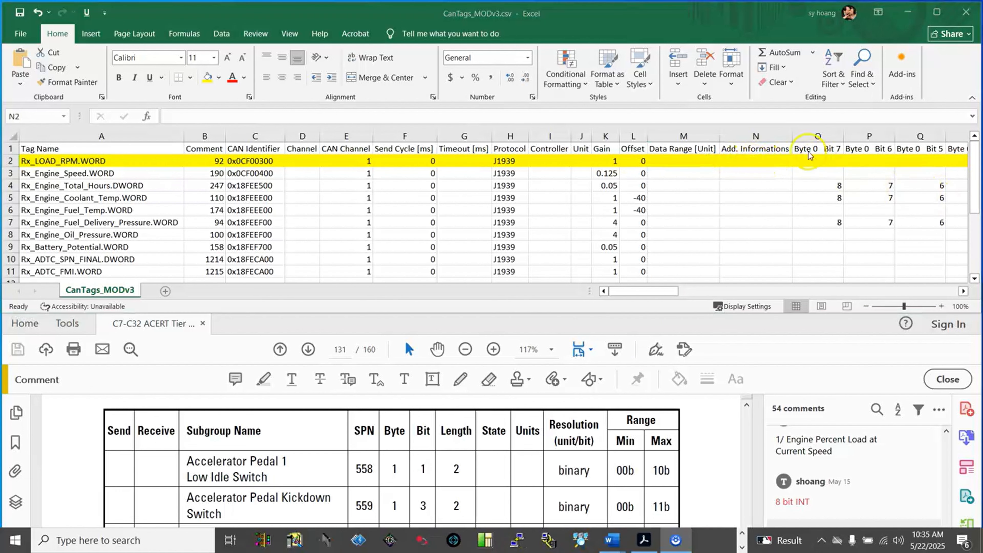
{"action": "left_click", "coordinate": [782, 164]}
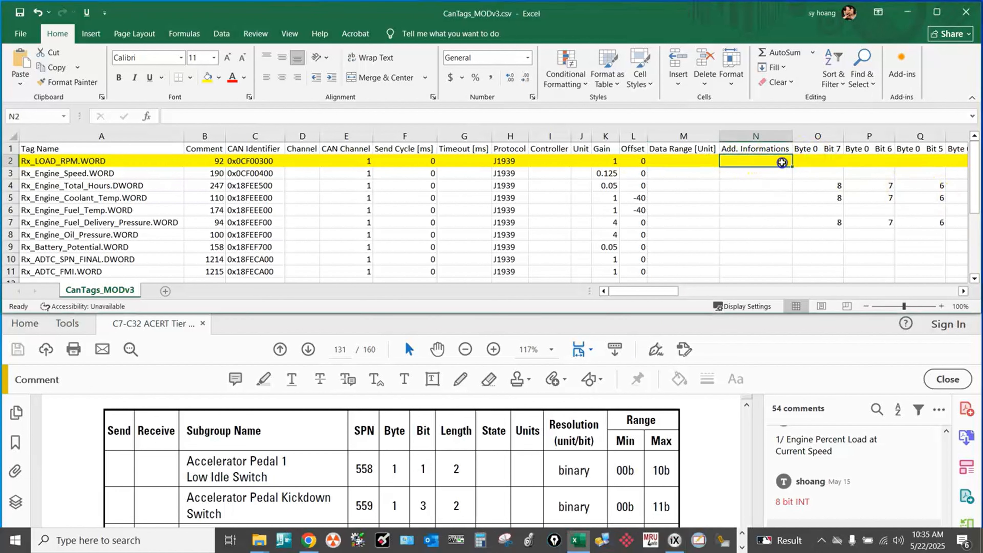
{"action": "left_click", "coordinate": [820, 161]}
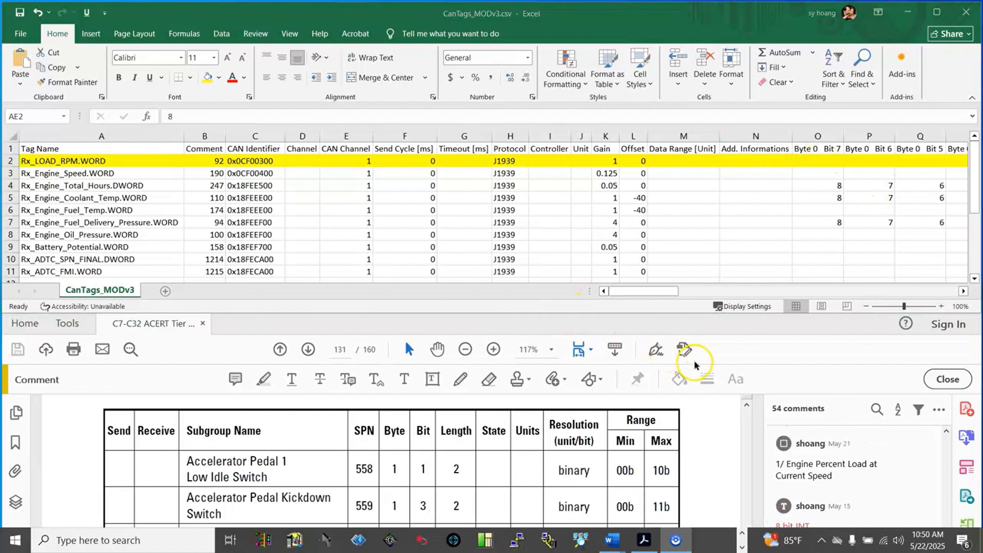
Compare the guide's byte and length for Engine Percent Load with the row's Byte 2 bit mapping, and review the remaining columns through Poll Group.
{"action": "scroll", "coordinate": [711, 444], "scroll_direction": "down", "scroll_amount": 5}
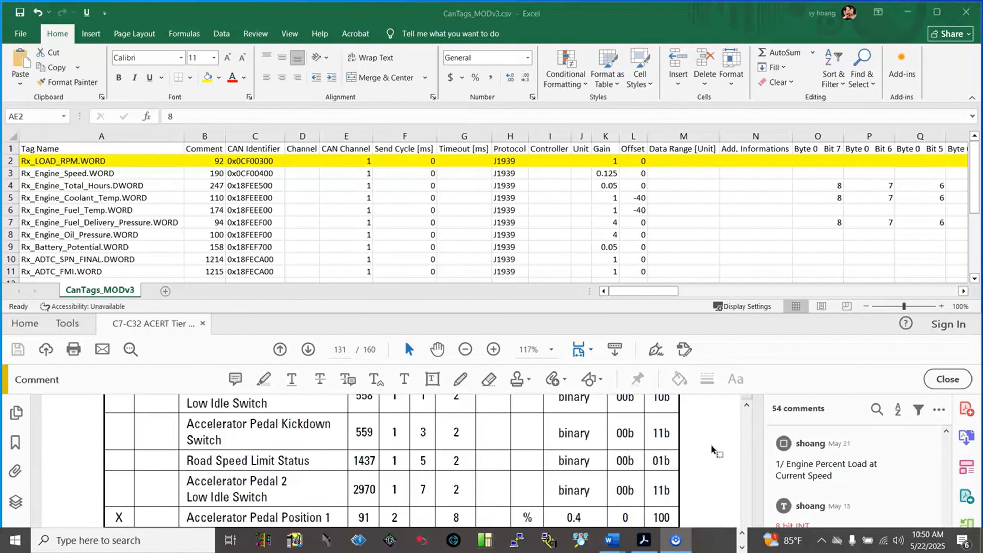
{"action": "scroll", "coordinate": [712, 445], "scroll_direction": "down", "scroll_amount": 1}
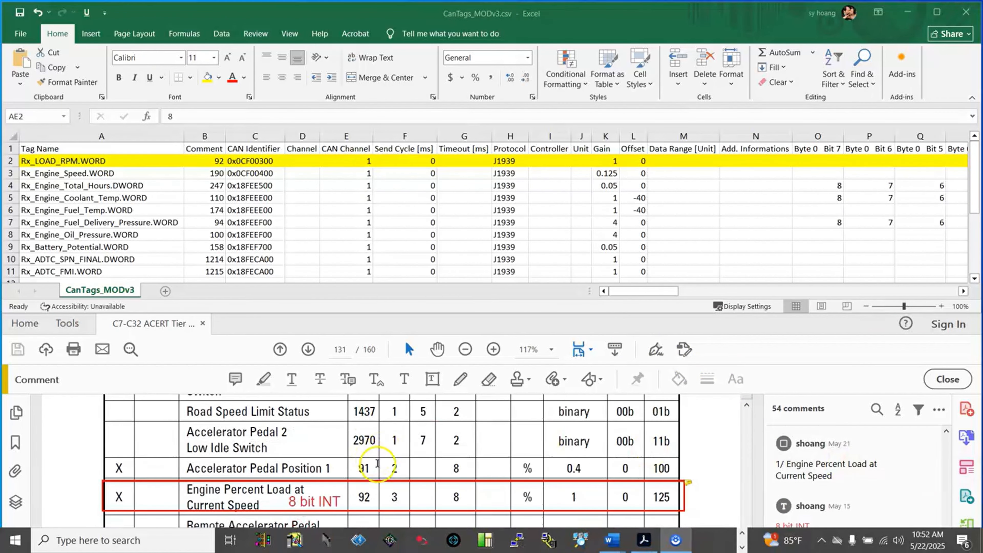
{"action": "left_click", "coordinate": [398, 487]}
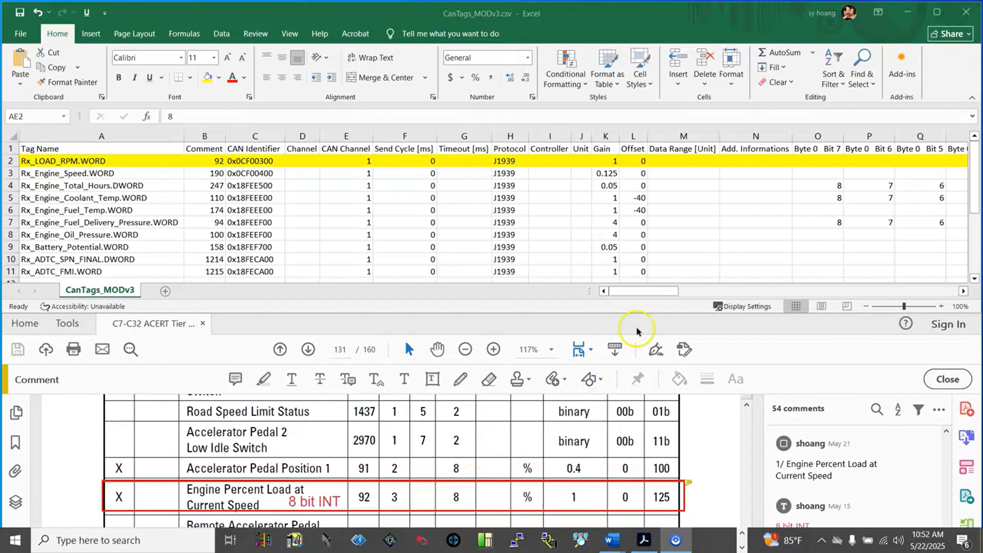
{"action": "left_click_drag", "start_coordinate": [651, 292], "coordinate": [749, 296]}
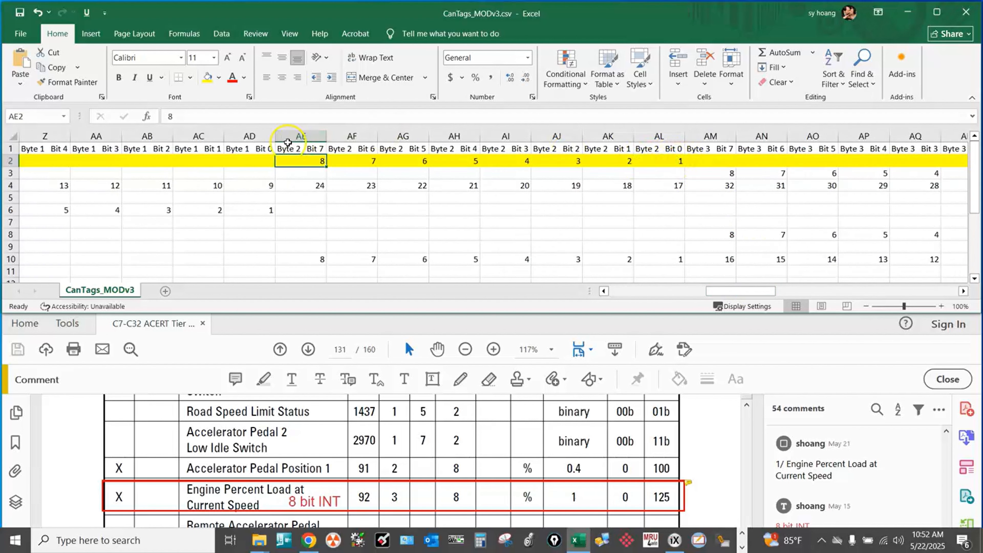
{"action": "left_click_drag", "start_coordinate": [723, 292], "coordinate": [935, 286]}
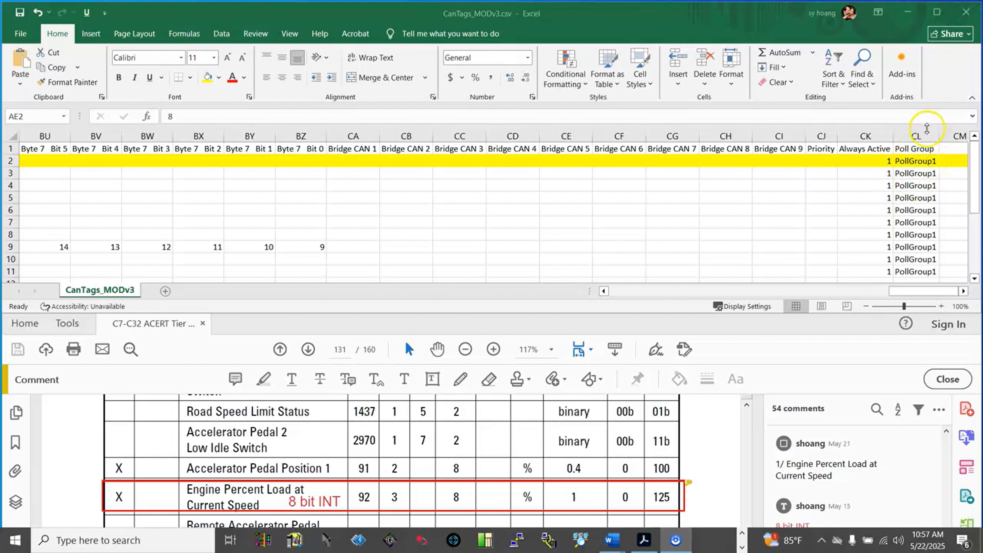
Remove the yellow fill from the entire Rx_LOAD_RPM.WORD row.
{"action": "left_click", "coordinate": [8, 161]}
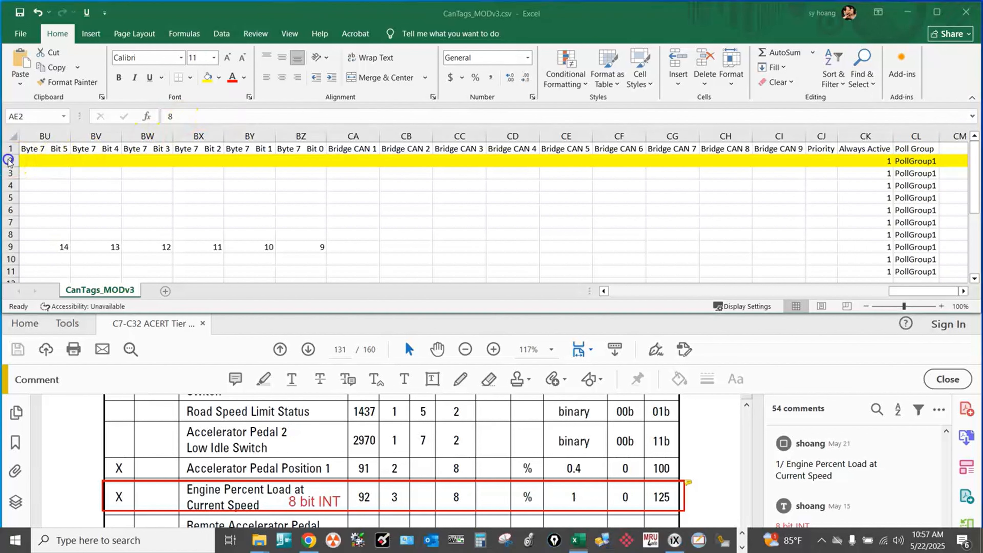
{"action": "left_click", "coordinate": [219, 77]}
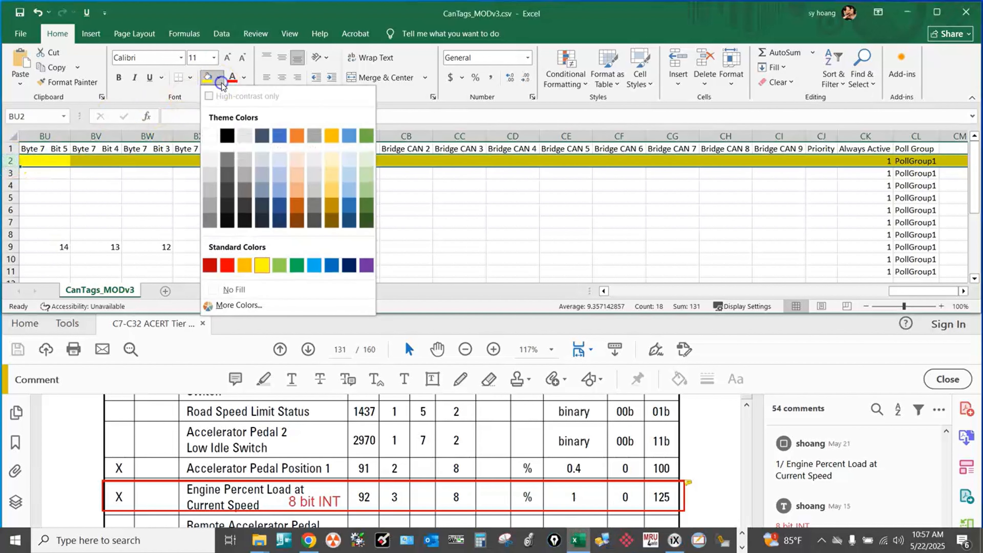
{"action": "left_click", "coordinate": [242, 291]}
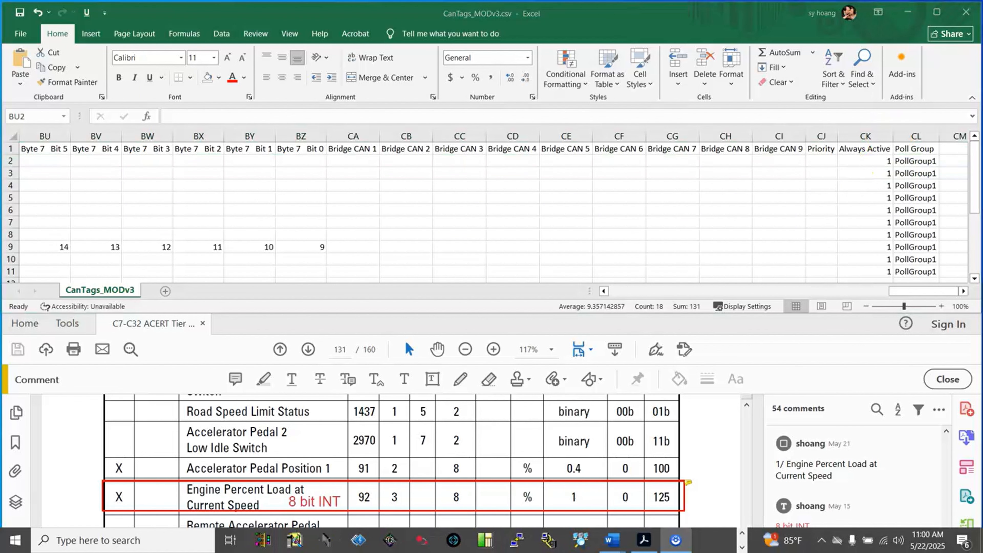
Fill the columns from Bridge CAN 1 through Poll Group with the standard light green color.
{"action": "left_click", "coordinate": [921, 131]}
{"action": "left_click", "coordinate": [921, 132]}
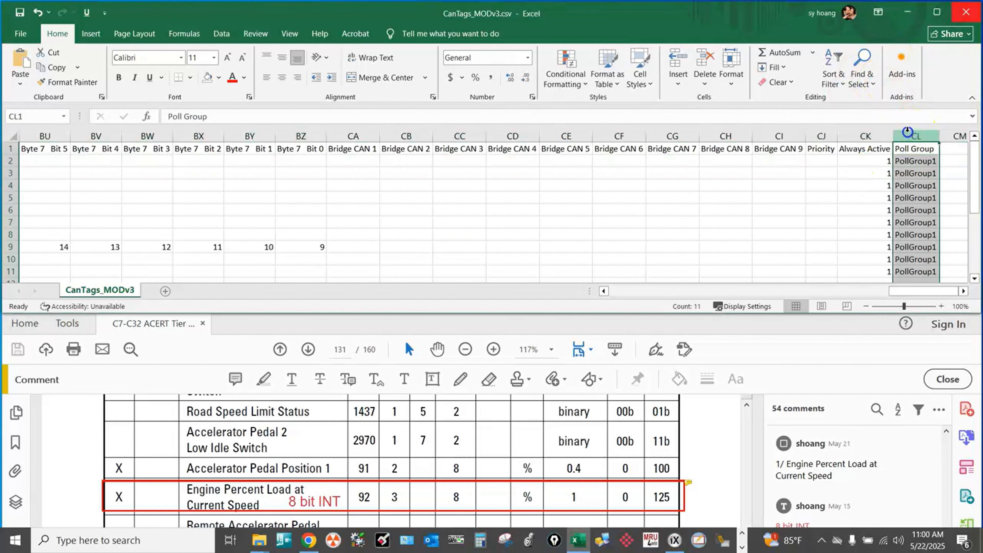
{"action": "left_click_drag", "start_coordinate": [904, 132], "coordinate": [369, 131]}
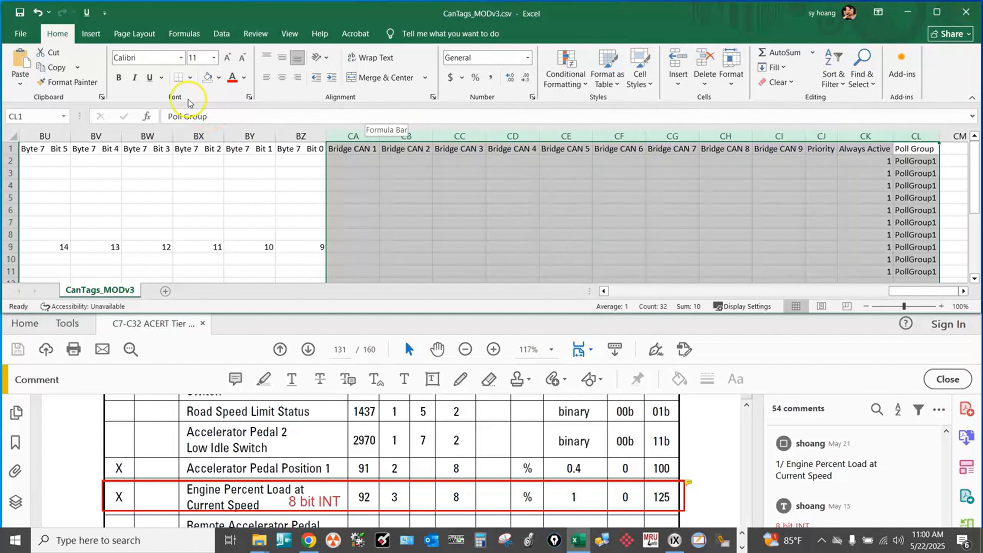
{"action": "left_click", "coordinate": [190, 77]}
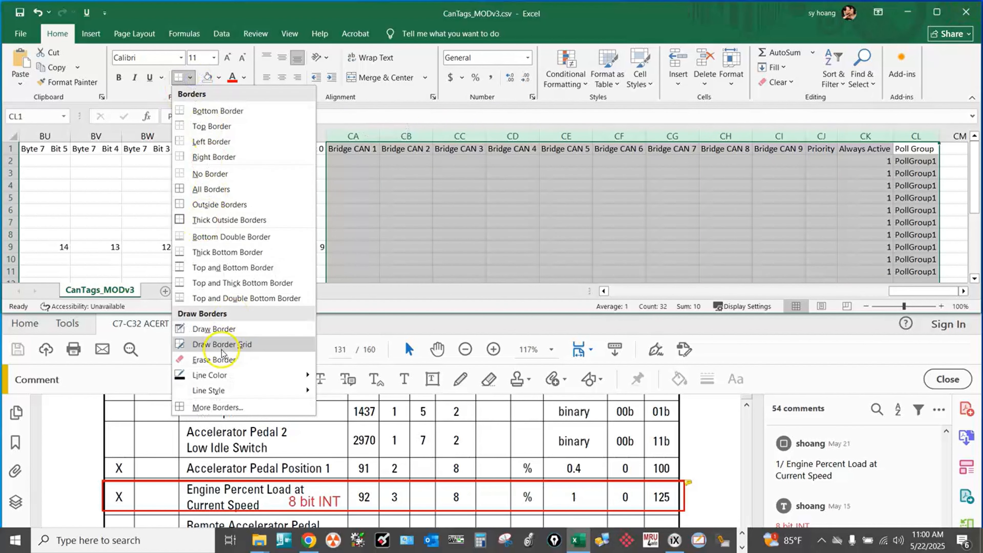
{"action": "left_click", "coordinate": [126, 93]}
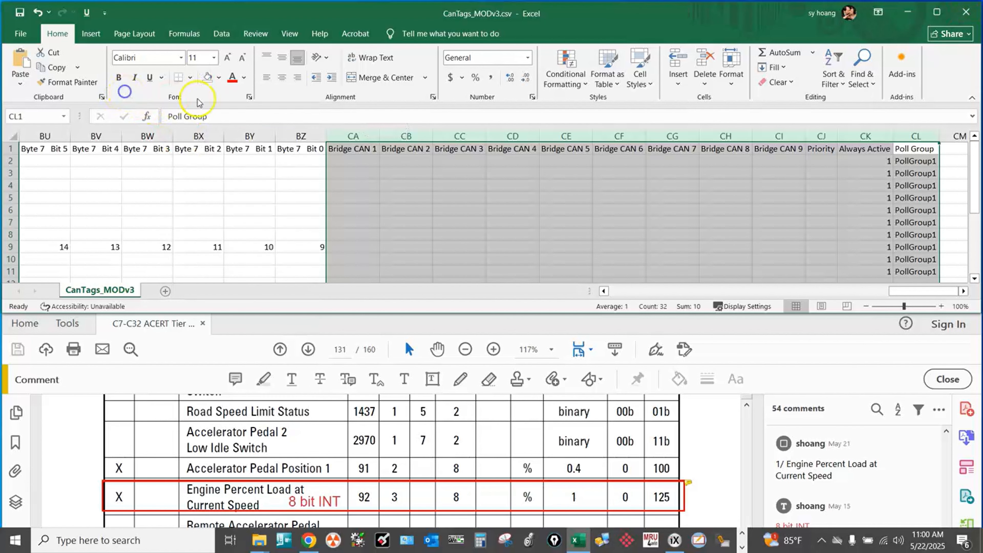
{"action": "left_click", "coordinate": [218, 82]}
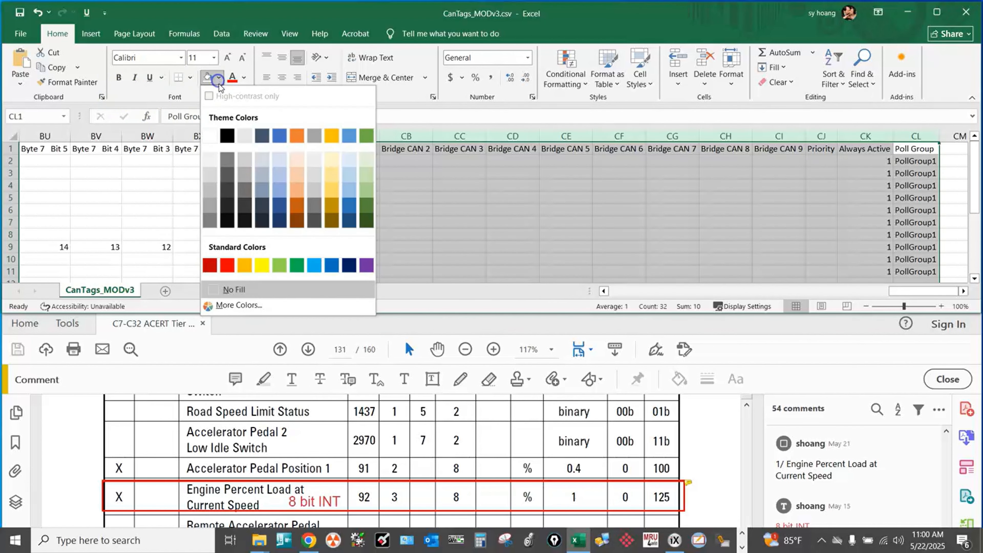
{"action": "left_click", "coordinate": [279, 266]}
Apply the same light green fill to the Data Range and Add. Informations columns and to the Channel through Unit columns.
{"action": "left_click_drag", "start_coordinate": [919, 295], "coordinate": [643, 300]}
{"action": "left_click_drag", "start_coordinate": [550, 136], "coordinate": [478, 136]}
{"action": "left_click", "coordinate": [207, 78]}
{"action": "left_click_drag", "start_coordinate": [375, 136], "coordinate": [96, 136]}
{"action": "left_click", "coordinate": [207, 78]}
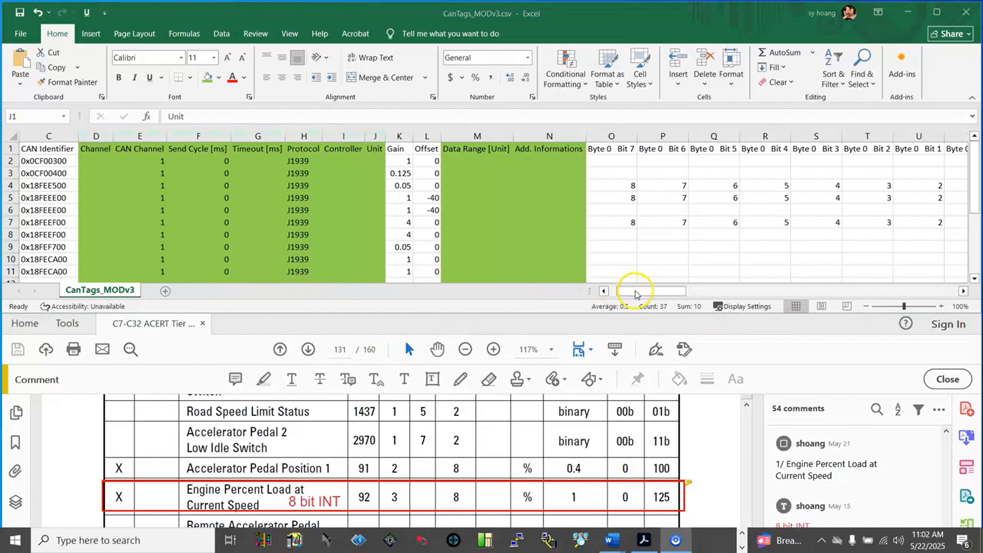
Highlight the entire Rx_Engine_Speed.WORD row in yellow.
{"action": "left_click_drag", "start_coordinate": [632, 292], "coordinate": [618, 292]}
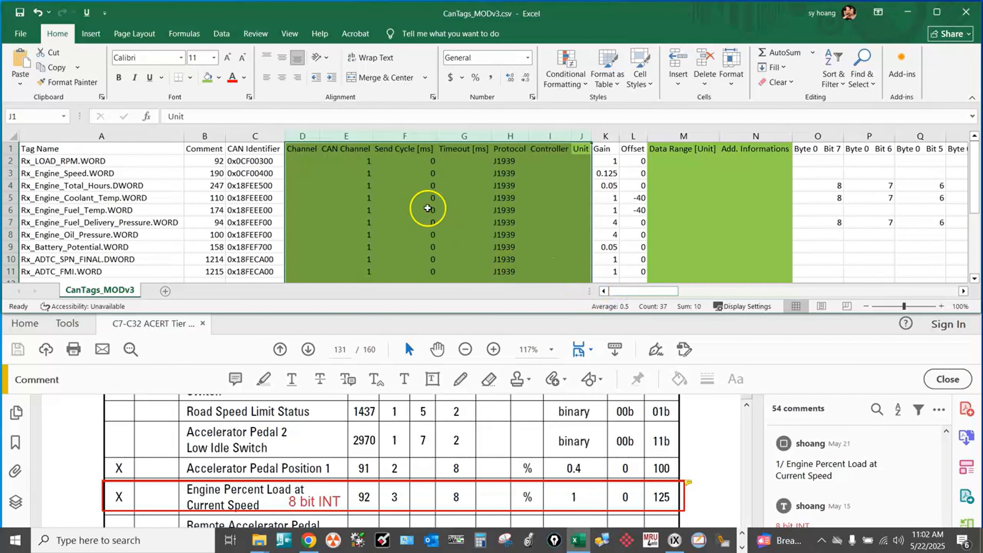
{"action": "left_click", "coordinate": [56, 185]}
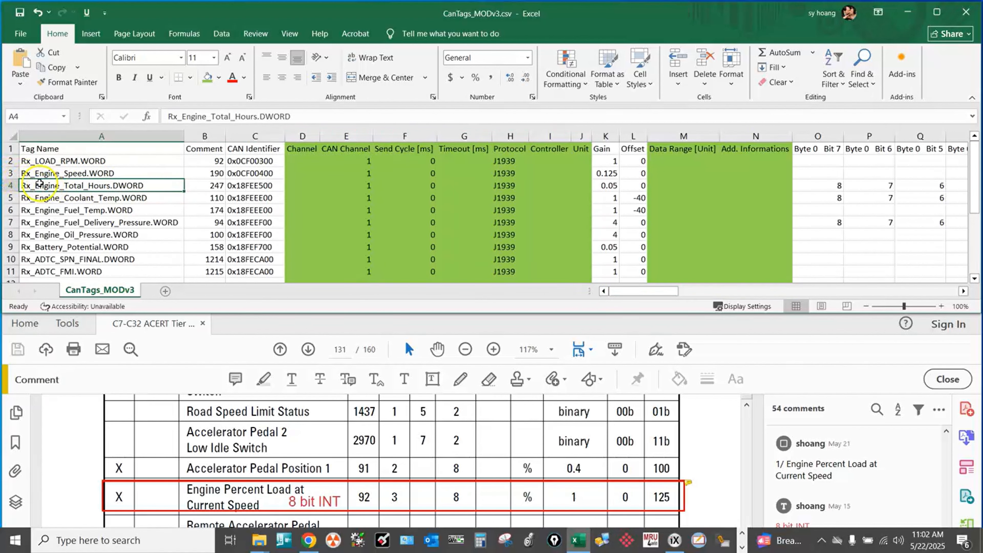
{"action": "left_click", "coordinate": [8, 174]}
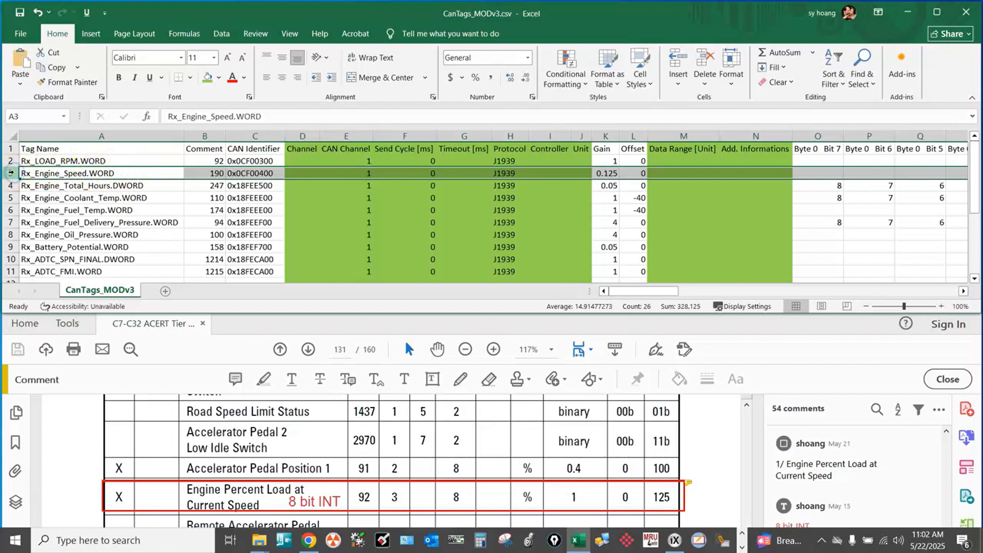
{"action": "left_click", "coordinate": [217, 79]}
{"action": "left_click", "coordinate": [79, 175]}
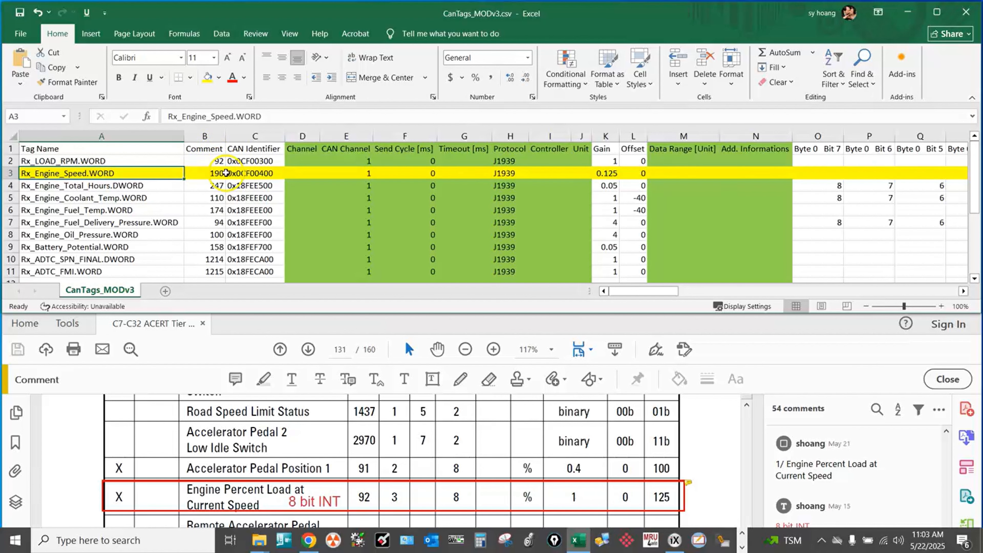
Jump to the "2/ Engine Speed" comment in the PDF guide and locate the Engine Speed row in the PGN 61444 table.
{"action": "scroll", "coordinate": [832, 476], "scroll_direction": "down", "scroll_amount": 3}
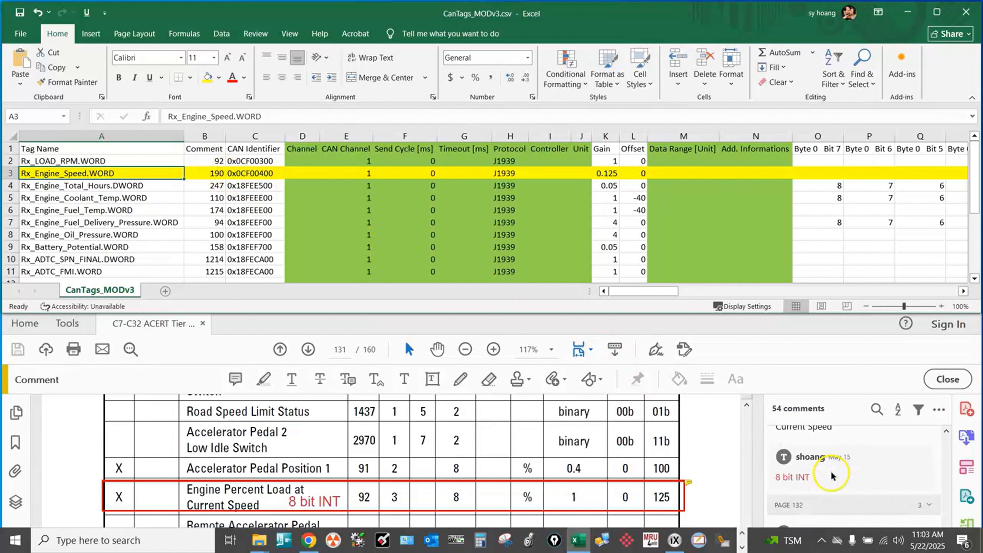
{"action": "scroll", "coordinate": [833, 479], "scroll_direction": "down", "scroll_amount": 1}
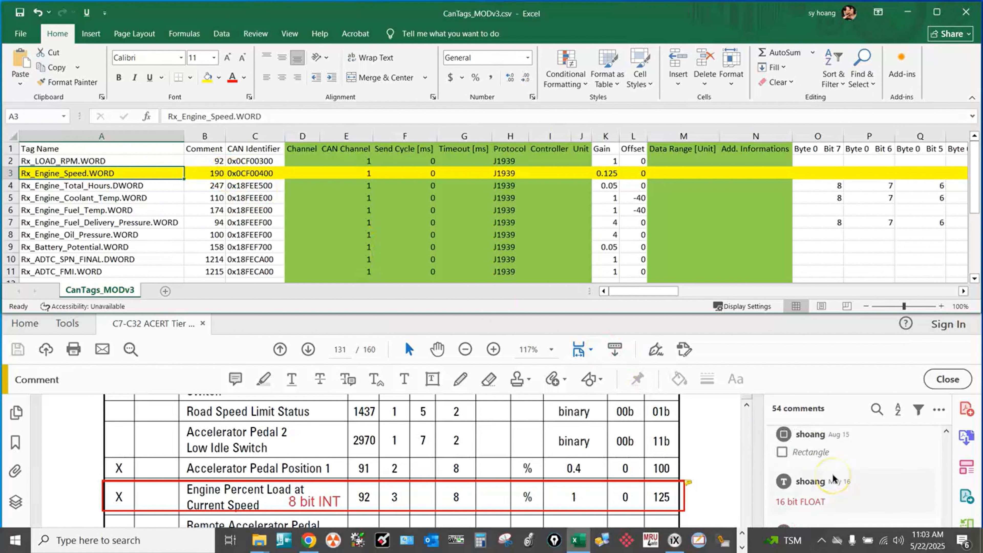
{"action": "scroll", "coordinate": [833, 476], "scroll_direction": "down", "scroll_amount": 1}
{"action": "scroll", "coordinate": [833, 473], "scroll_direction": "down", "scroll_amount": 1}
{"action": "left_click", "coordinate": [834, 479]}
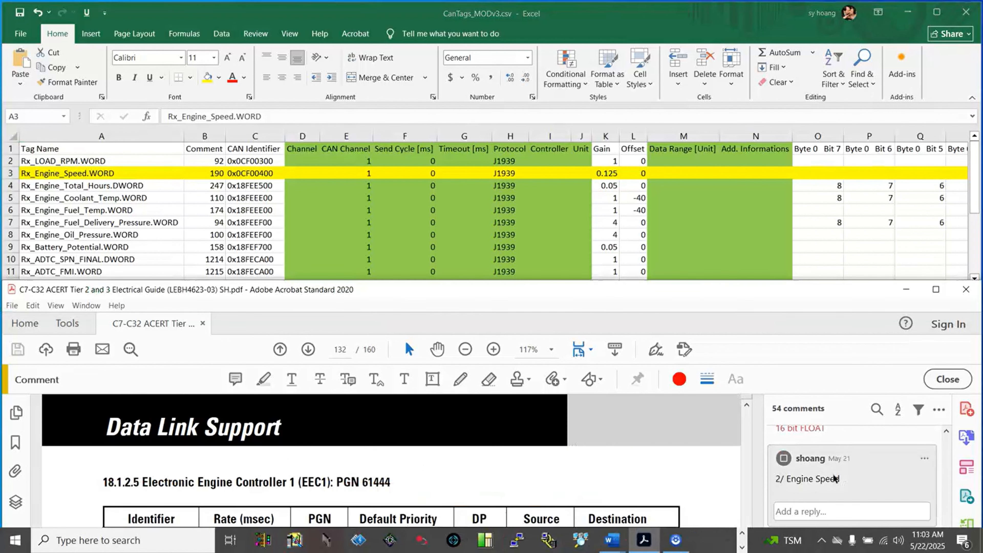
{"action": "scroll", "coordinate": [589, 432], "scroll_direction": "down", "scroll_amount": 2}
{"action": "scroll", "coordinate": [593, 440], "scroll_direction": "down", "scroll_amount": 2}
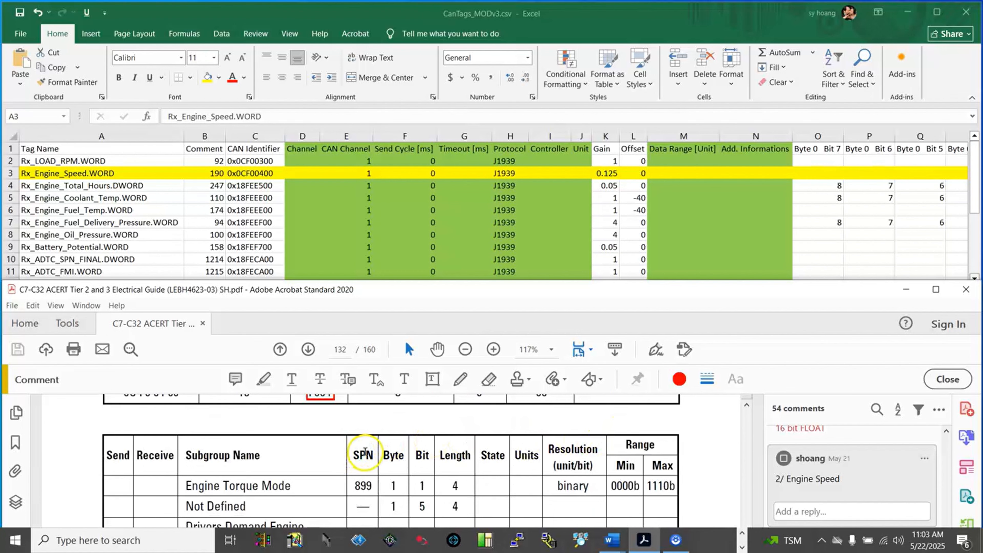
{"action": "scroll", "coordinate": [368, 455], "scroll_direction": "down", "scroll_amount": 3}
{"action": "mouse_move", "coordinate": [389, 491]}
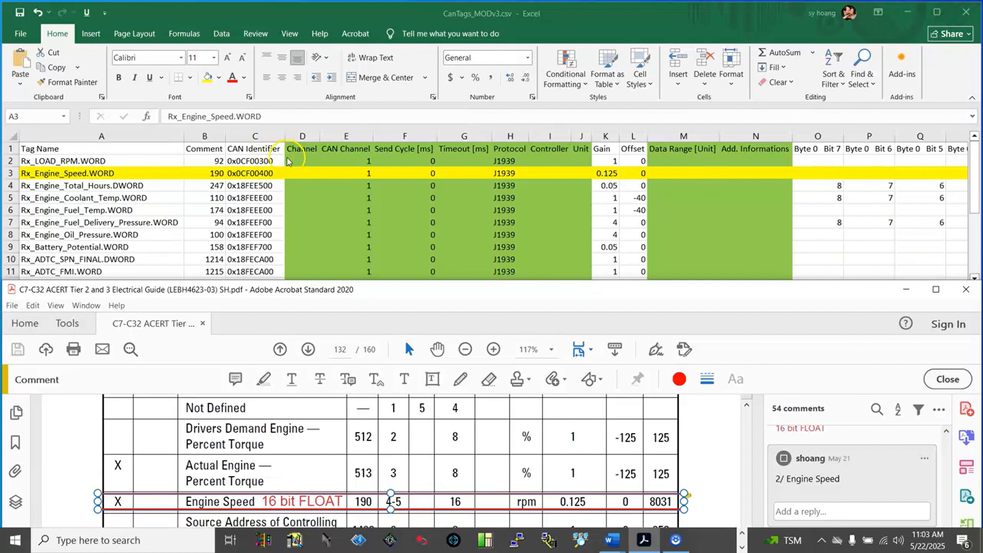
Compare the CAN identifier, gain and offset of Rx_Engine_Speed.WORD with the guide's identifier, resolution and minimum range for Engine Speed.
{"action": "scroll", "coordinate": [362, 430], "scroll_direction": "up", "scroll_amount": 4}
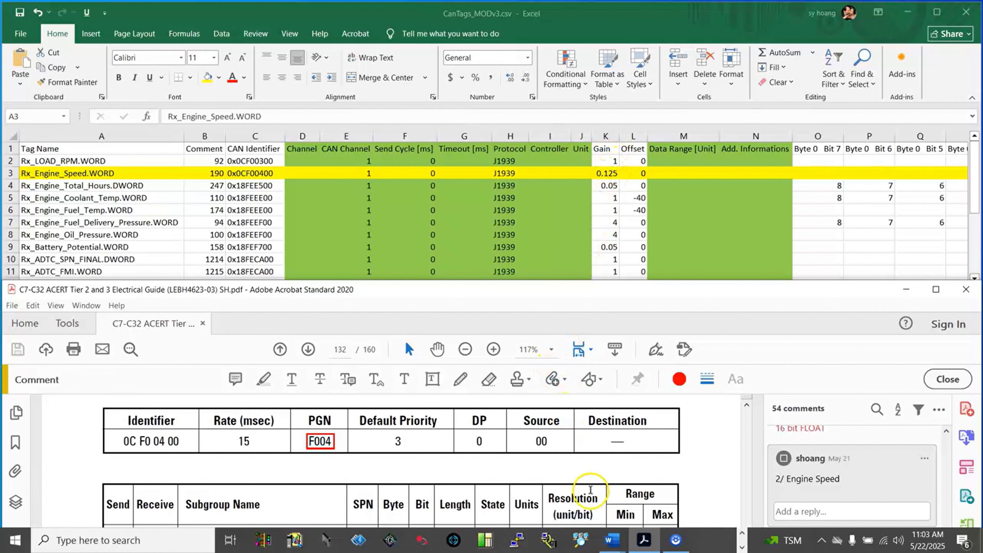
{"action": "scroll", "coordinate": [587, 482], "scroll_direction": "down", "scroll_amount": 1}
{"action": "scroll", "coordinate": [582, 463], "scroll_direction": "down", "scroll_amount": 2}
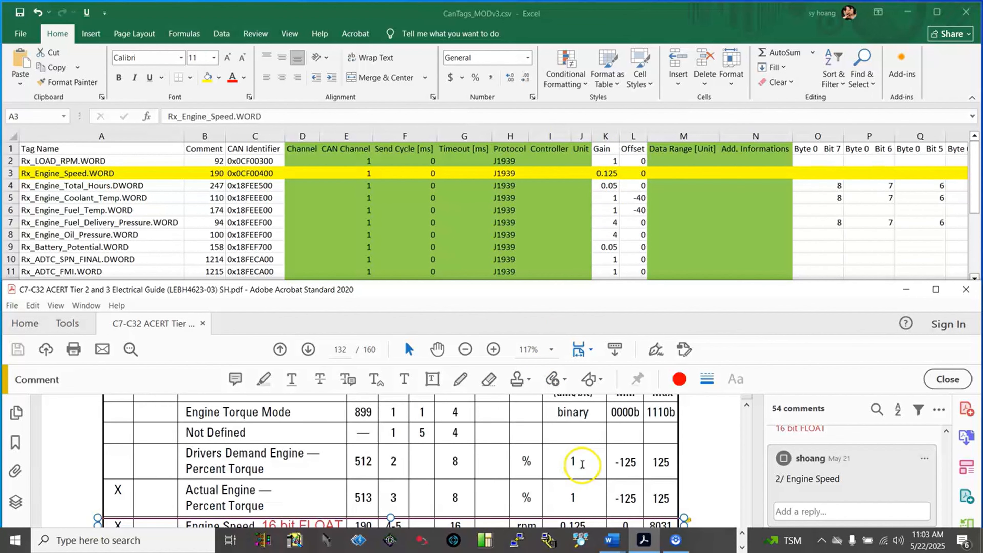
{"action": "mouse_move", "coordinate": [569, 500]}
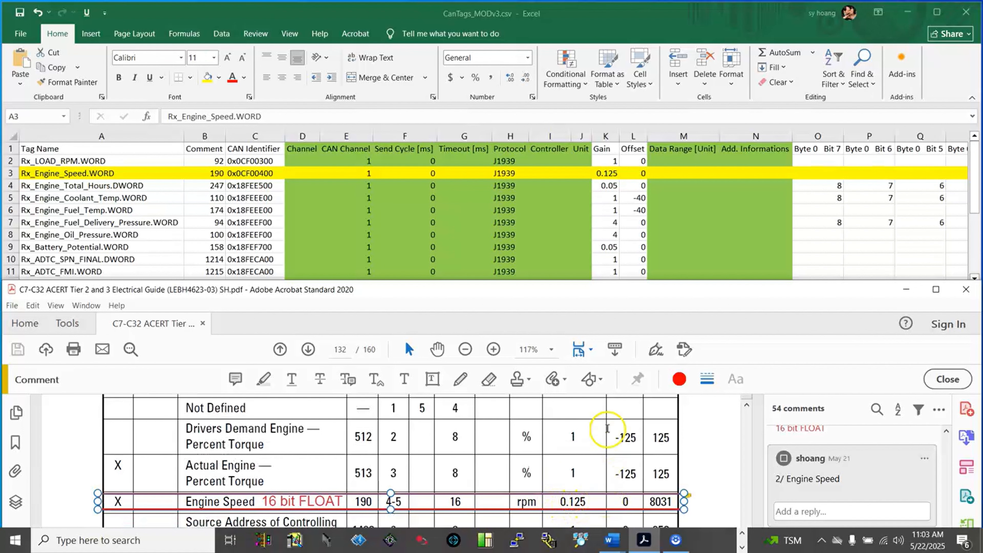
{"action": "scroll", "coordinate": [644, 420], "scroll_direction": "up", "scroll_amount": 1}
{"action": "scroll", "coordinate": [644, 420], "scroll_direction": "down", "scroll_amount": 1}
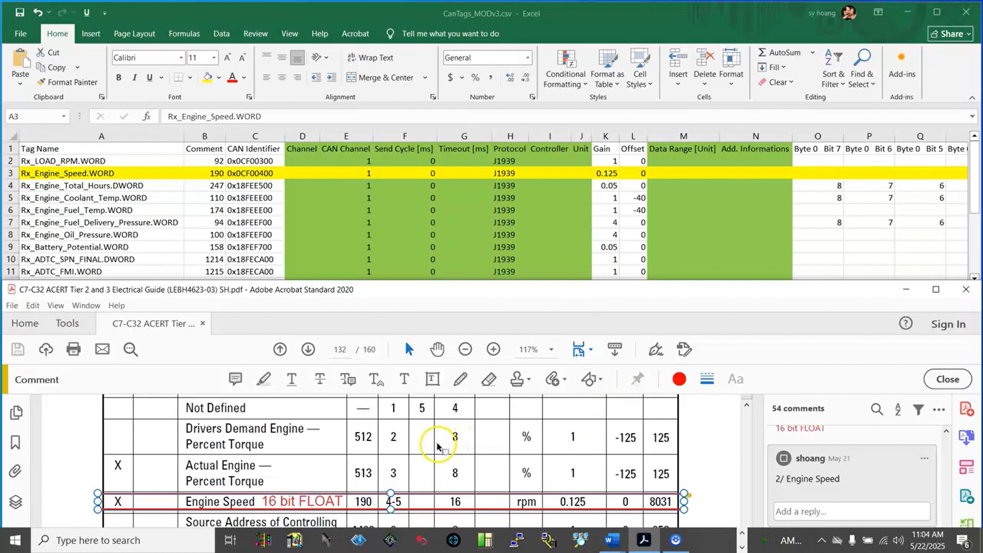
{"action": "scroll", "coordinate": [407, 465], "scroll_direction": "up", "scroll_amount": 3}
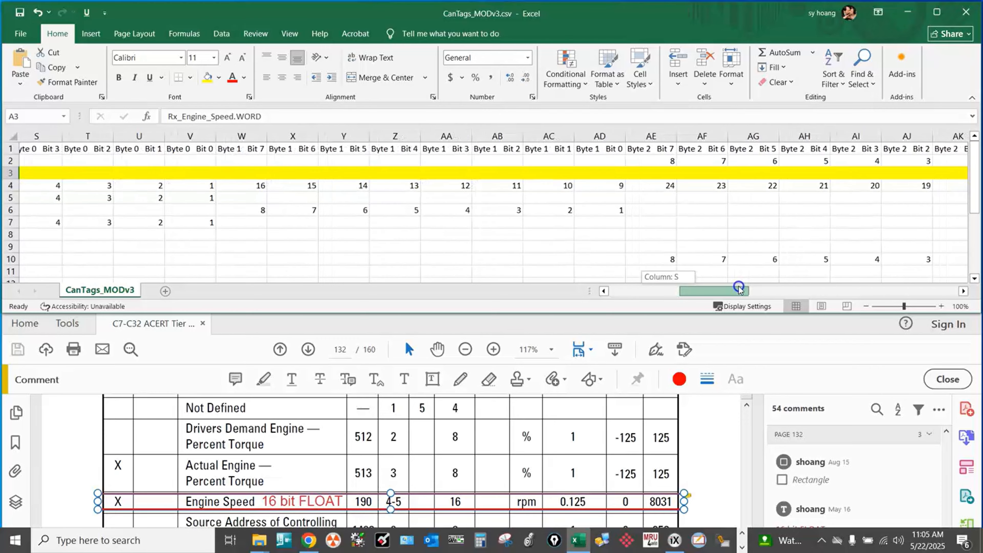
Check the Byte 3 bit columns of the Rx_Engine_Speed.WORD row against the guide's byte position and length for Engine Speed.
{"action": "mouse_move", "coordinate": [735, 289]}
{"action": "left_mouse_down"}
{"action": "mouse_move", "coordinate": [724, 289]}
{"action": "mouse_move", "coordinate": [810, 284]}
{"action": "mouse_move", "coordinate": [748, 293]}
{"action": "left_mouse_up"}
{"action": "left_click", "coordinate": [499, 136]}
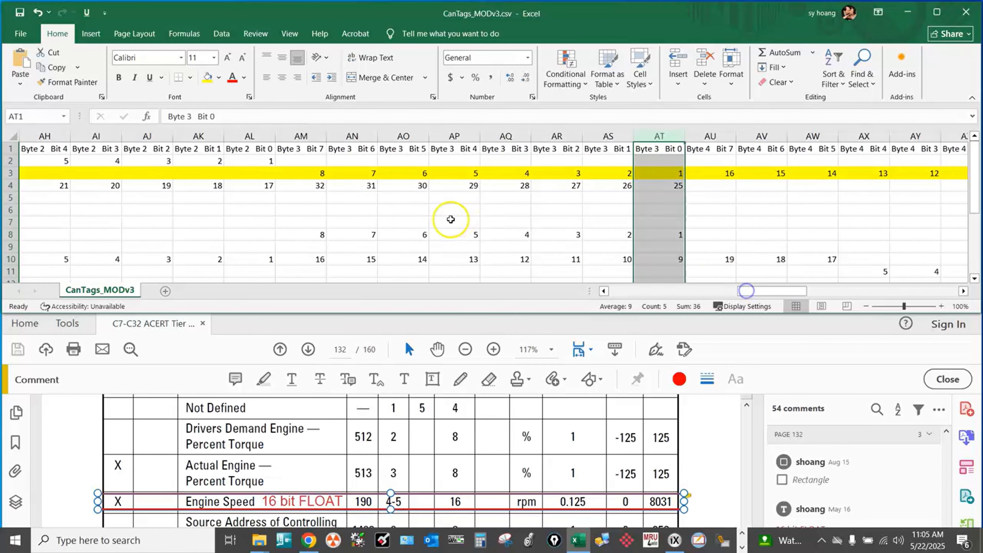
{"action": "left_click", "coordinate": [352, 136]}
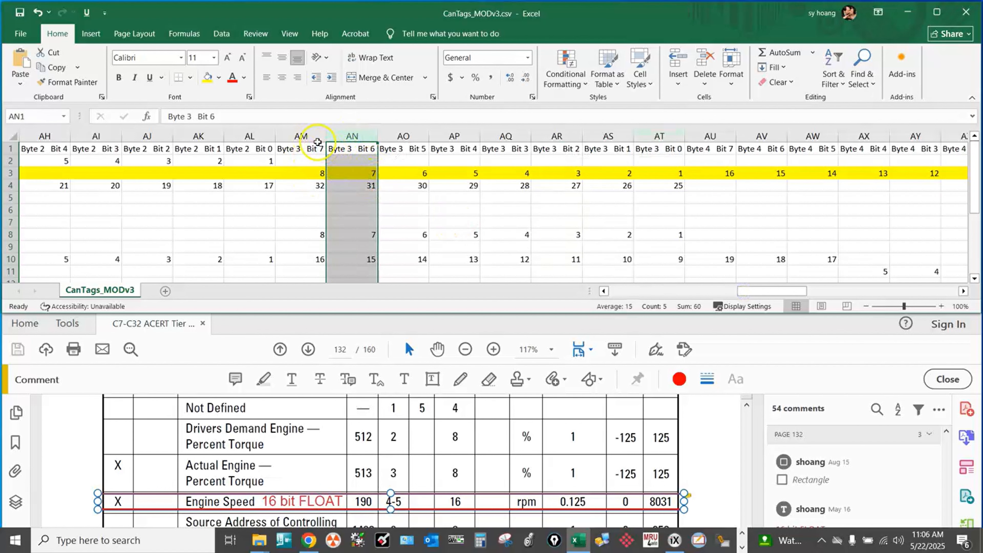
{"action": "left_click", "coordinate": [300, 136]}
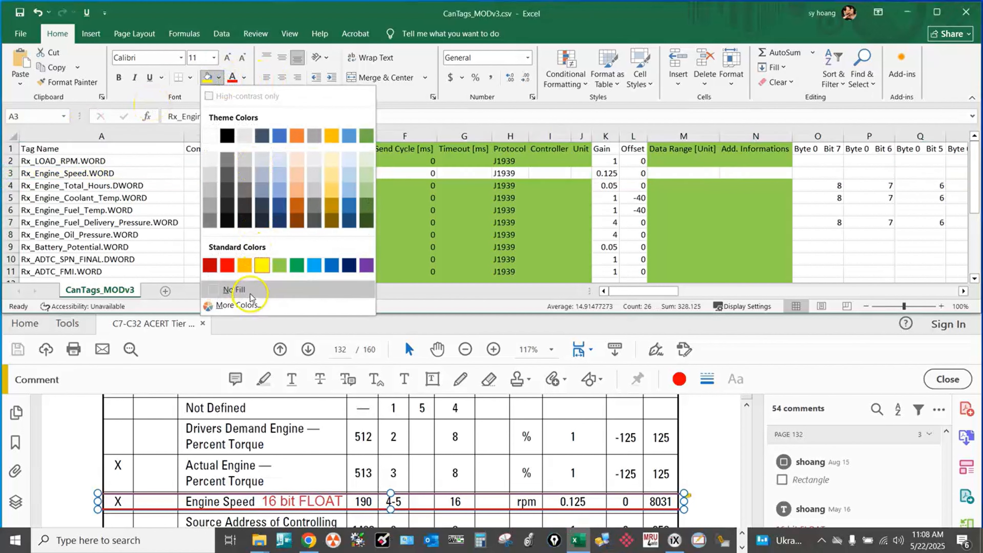
Clear the fill from the Rx_Engine_Speed.WORD row and highlight the entire Rx_Engine_Total_Hours.DWORD row in yellow.
{"action": "left_click", "coordinate": [238, 297]}
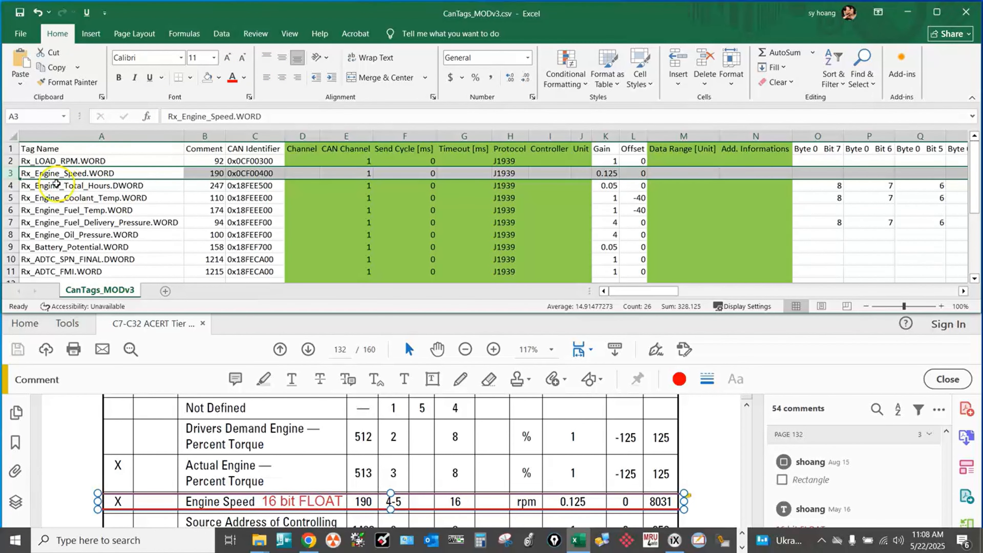
{"action": "left_click", "coordinate": [8, 185]}
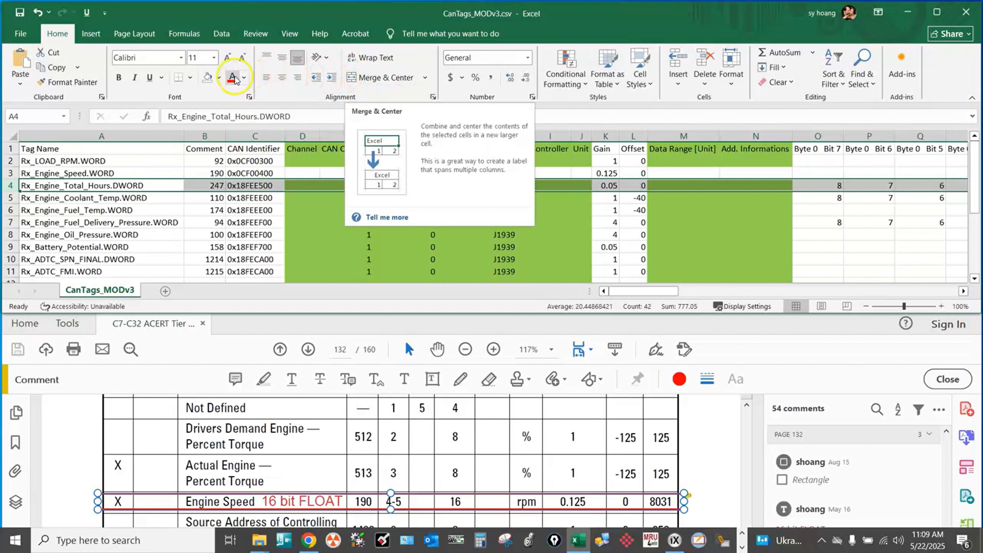
{"action": "left_click", "coordinate": [218, 78]}
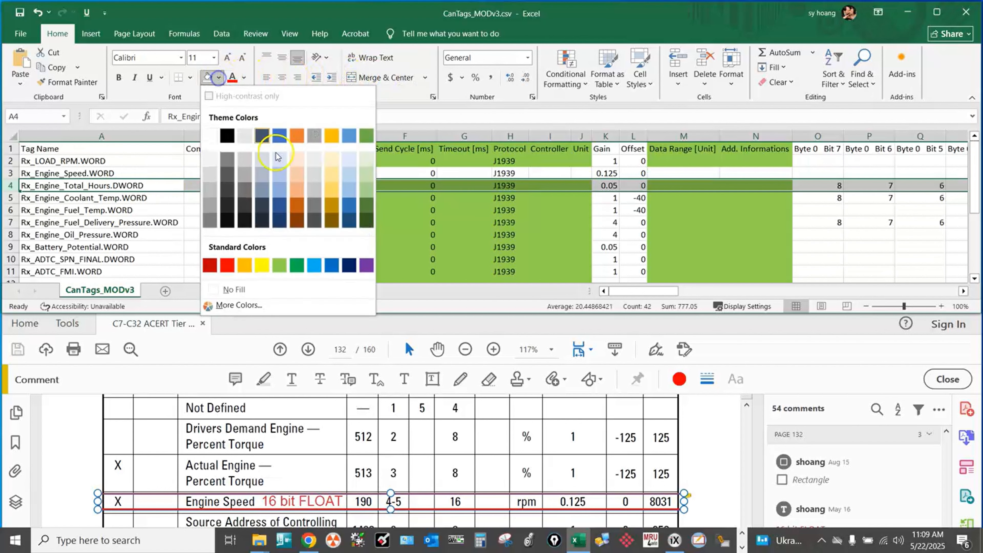
{"action": "left_click", "coordinate": [262, 266]}
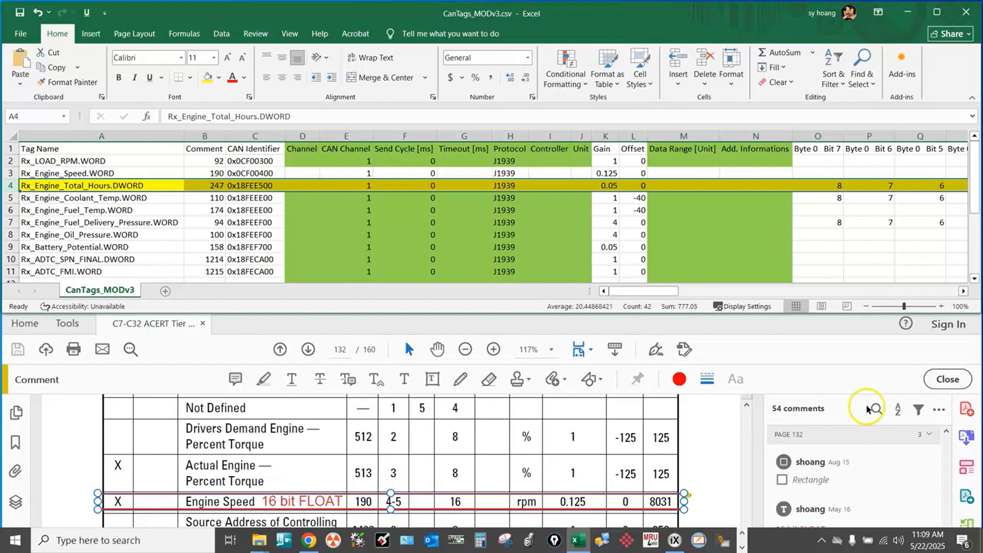
Jump to the "3/ Run hours" comment in the PDF guide and locate the Engine Total Hours of Operation row.
{"action": "left_click", "coordinate": [869, 354]}
{"action": "scroll", "coordinate": [873, 485], "scroll_direction": "down", "scroll_amount": 1}
{"action": "scroll", "coordinate": [872, 485], "scroll_direction": "down", "scroll_amount": 4}
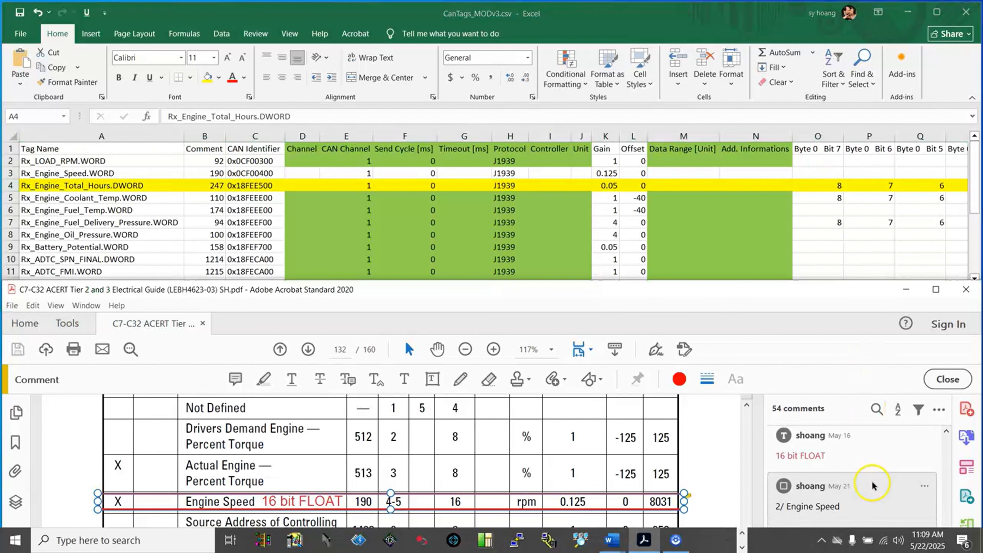
{"action": "scroll", "coordinate": [873, 485], "scroll_direction": "down", "scroll_amount": 1}
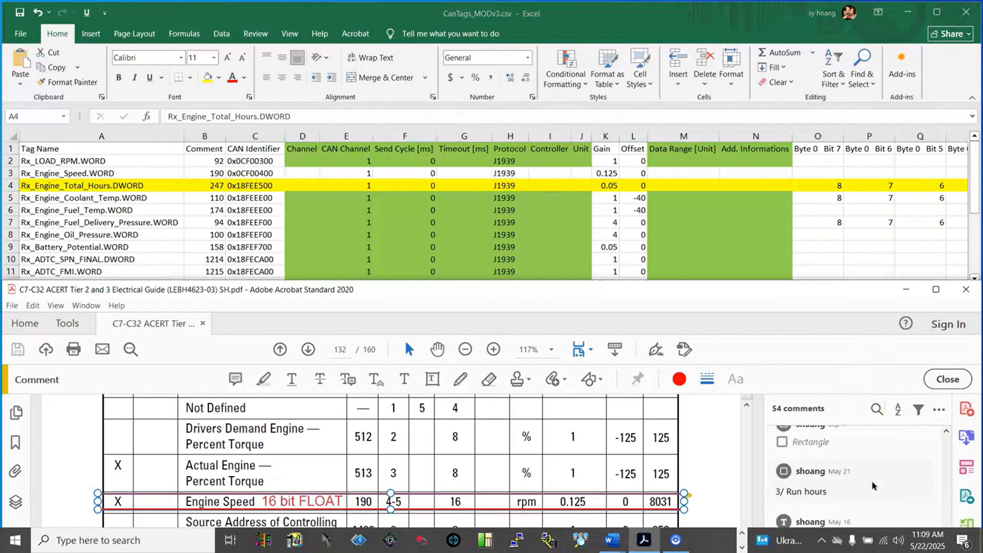
{"action": "left_click", "coordinate": [872, 480]}
{"action": "scroll", "coordinate": [445, 426], "scroll_direction": "down", "scroll_amount": 3}
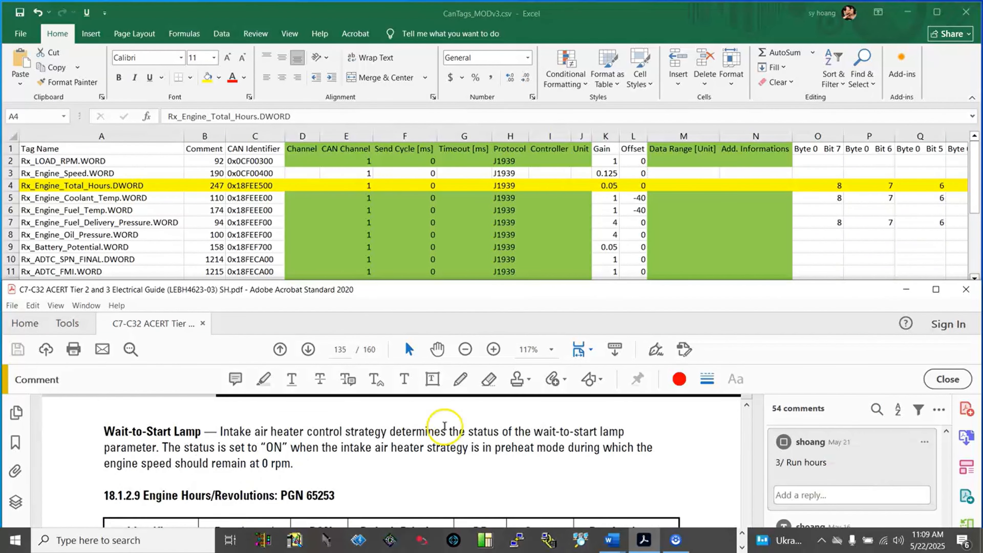
{"action": "scroll", "coordinate": [443, 428], "scroll_direction": "down", "scroll_amount": 2}
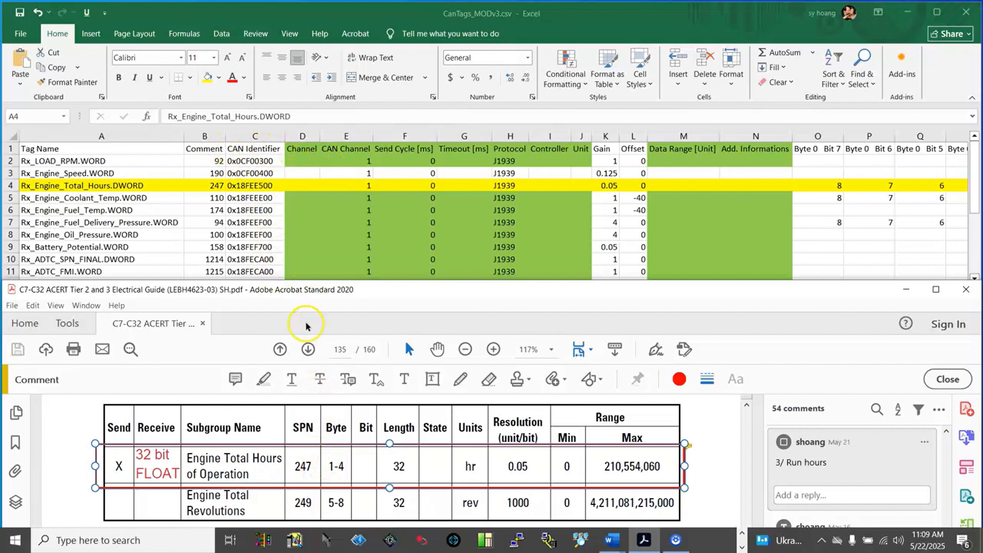
Compare the Rx_Engine_Total_Hours.DWORD identifier, gain and offset with the guide's identifier, resolution and minimum range, and return to the spreadsheet.
{"action": "scroll", "coordinate": [289, 419], "scroll_direction": "up", "scroll_amount": 3}
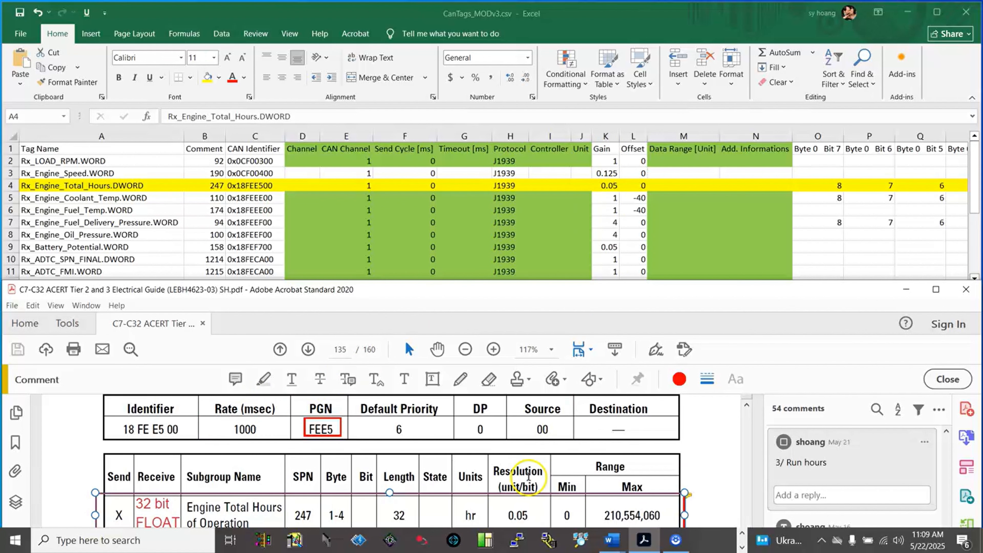
{"action": "scroll", "coordinate": [528, 480], "scroll_direction": "down", "scroll_amount": 2}
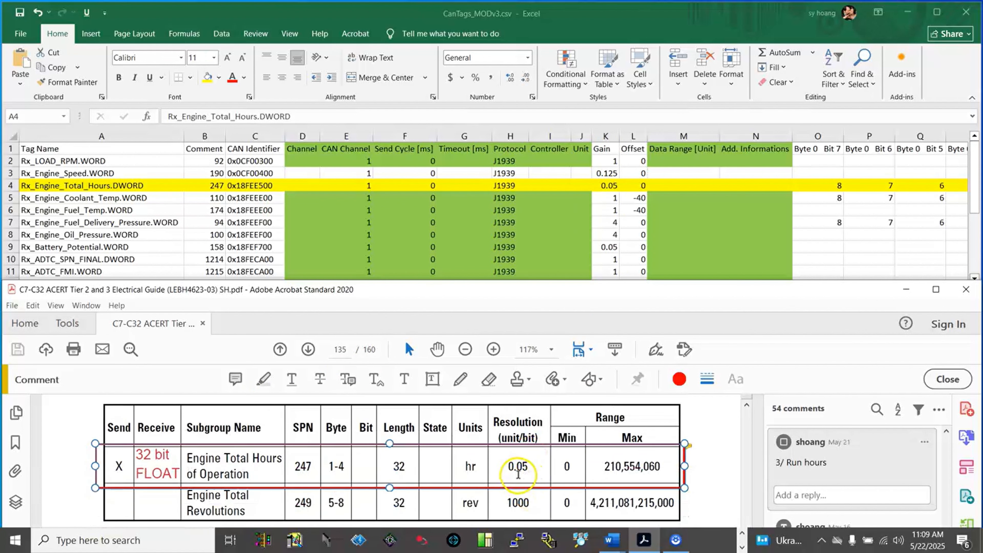
{"action": "mouse_move", "coordinate": [620, 454]}
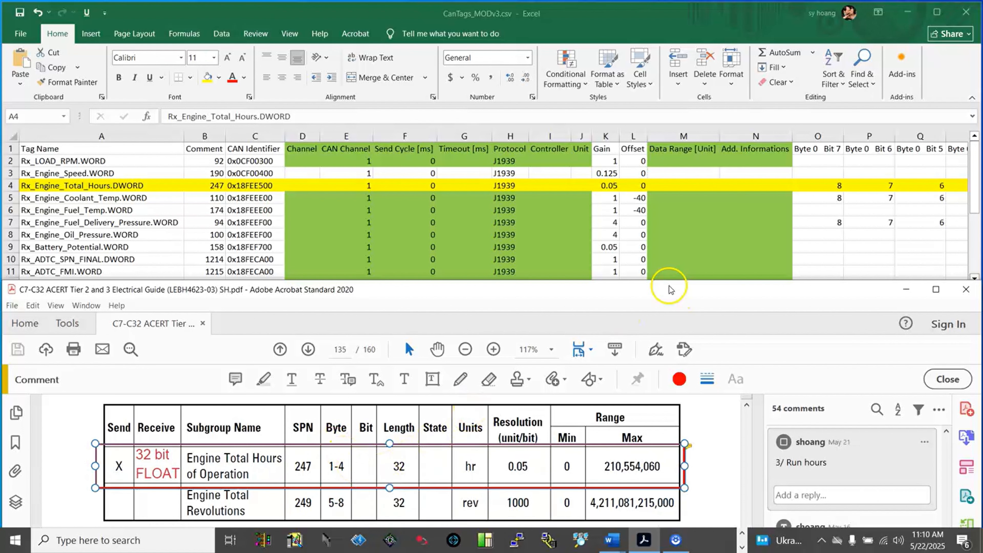
{"action": "left_click", "coordinate": [669, 227]}
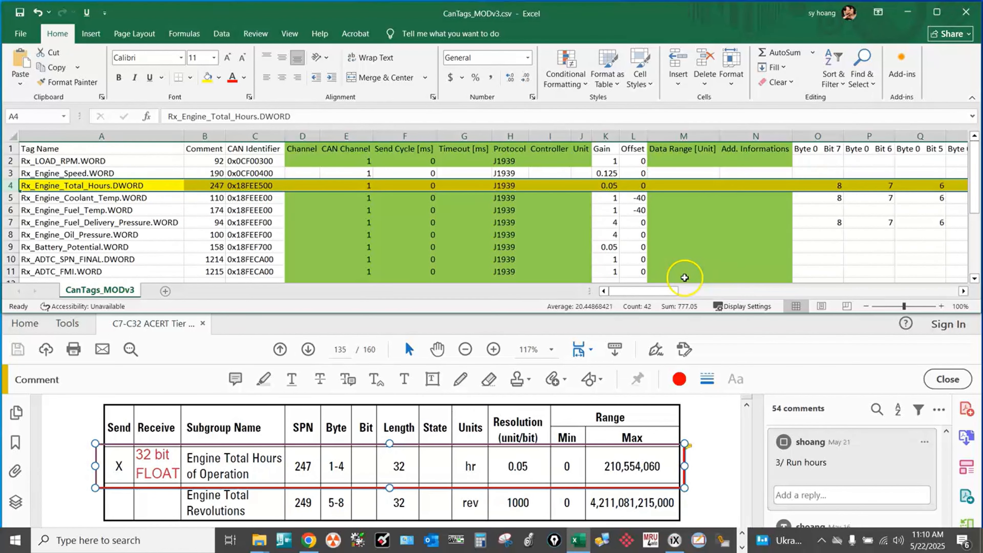
Check the Byte 0 and Byte 1 bit columns of the Rx_Engine_Total_Hours.DWORD row against the guide's byte position and length.
{"action": "left_click_drag", "start_coordinate": [669, 291], "coordinate": [699, 290]}
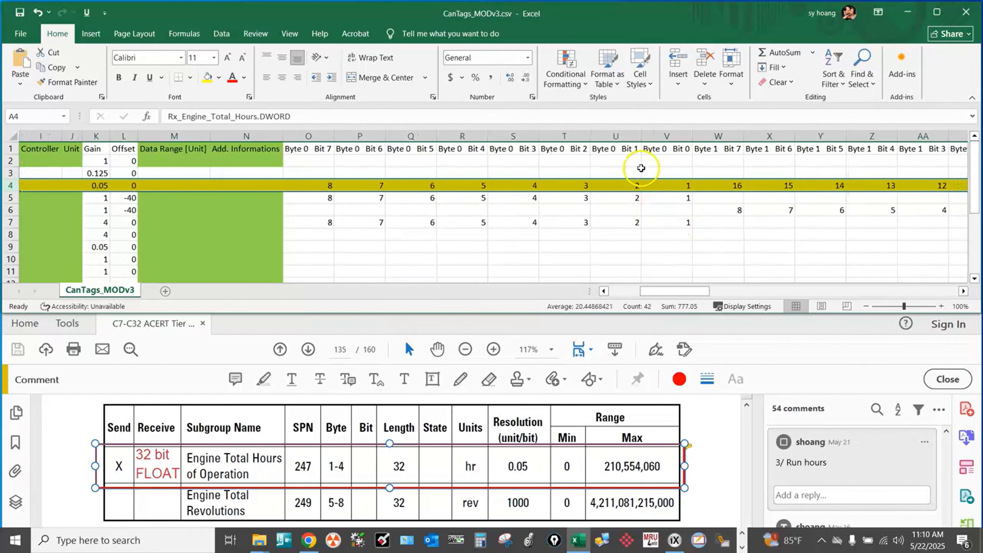
{"action": "left_click", "coordinate": [629, 136]}
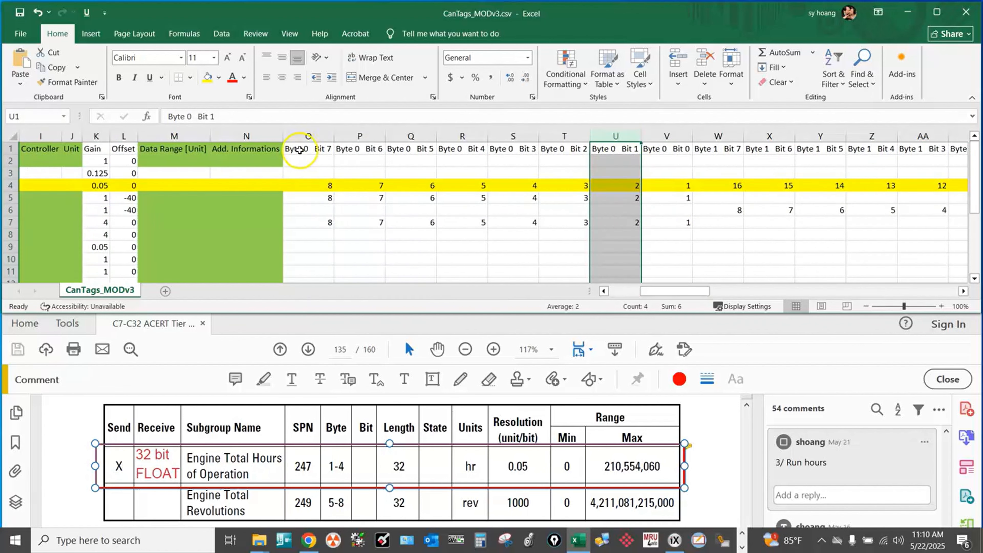
{"action": "left_click", "coordinate": [316, 139]}
{"action": "scroll", "coordinate": [577, 158], "scroll_direction": "right", "scroll_amount": 3}
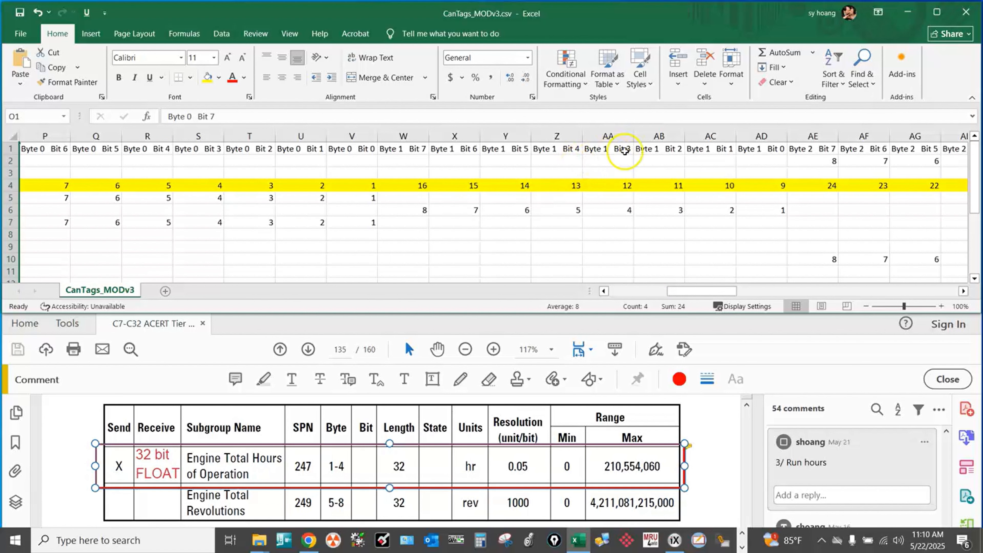
{"action": "left_click", "coordinate": [755, 136]}
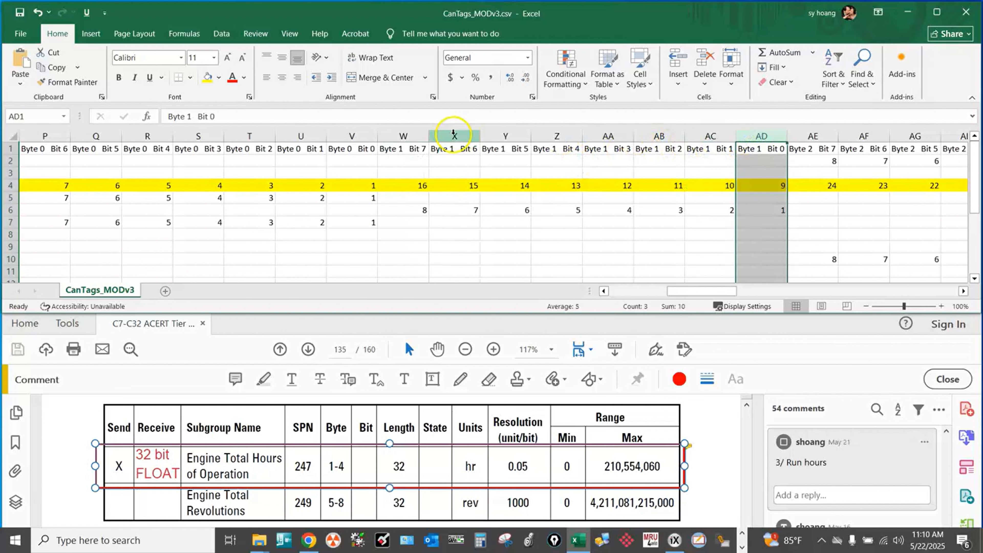
{"action": "left_click", "coordinate": [403, 136]}
Check the Byte 2 and Byte 3 bit columns of the Rx_Engine_Total_Hours.DWORD row against the guide's byte position and length.
{"action": "left_click_drag", "start_coordinate": [718, 293], "coordinate": [748, 294]}
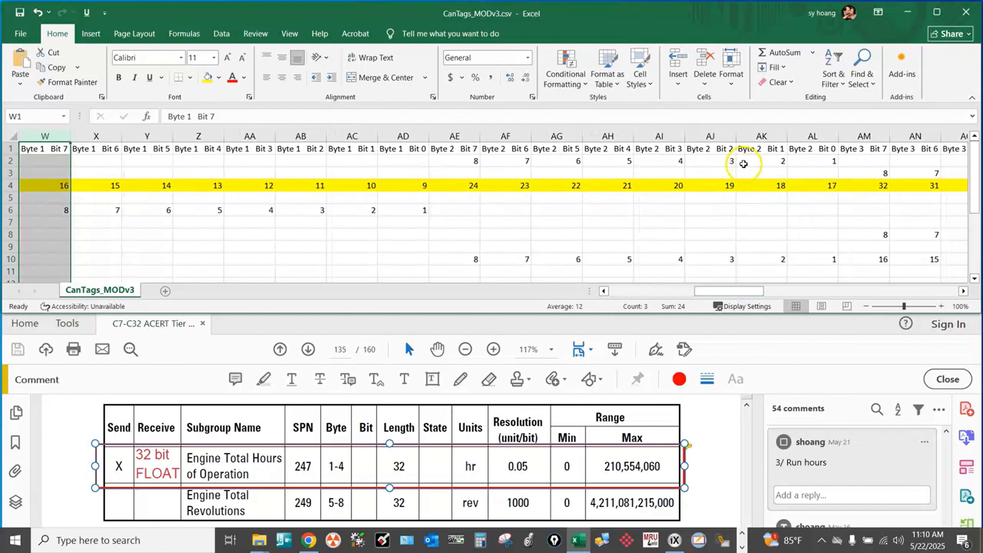
{"action": "left_click", "coordinate": [812, 136]}
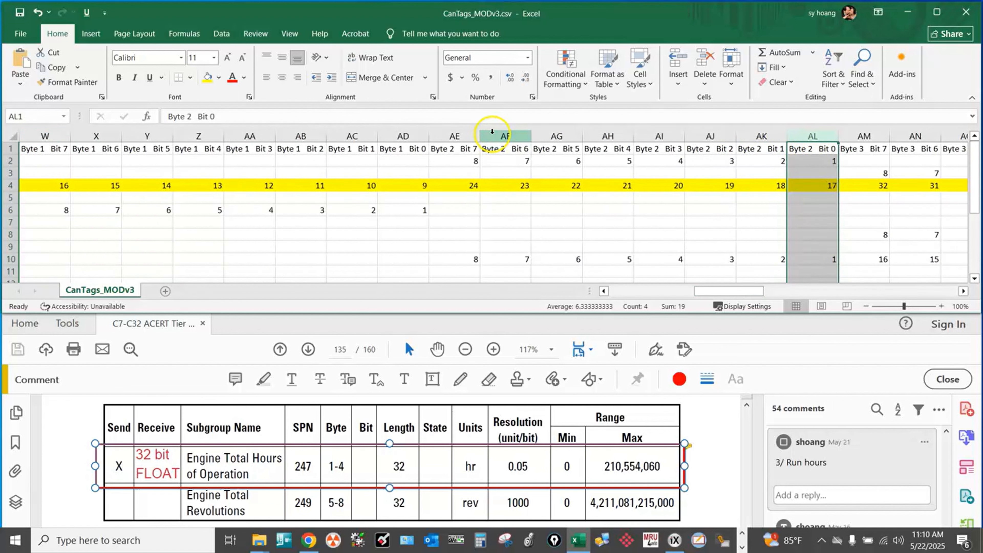
{"action": "left_click", "coordinate": [446, 136]}
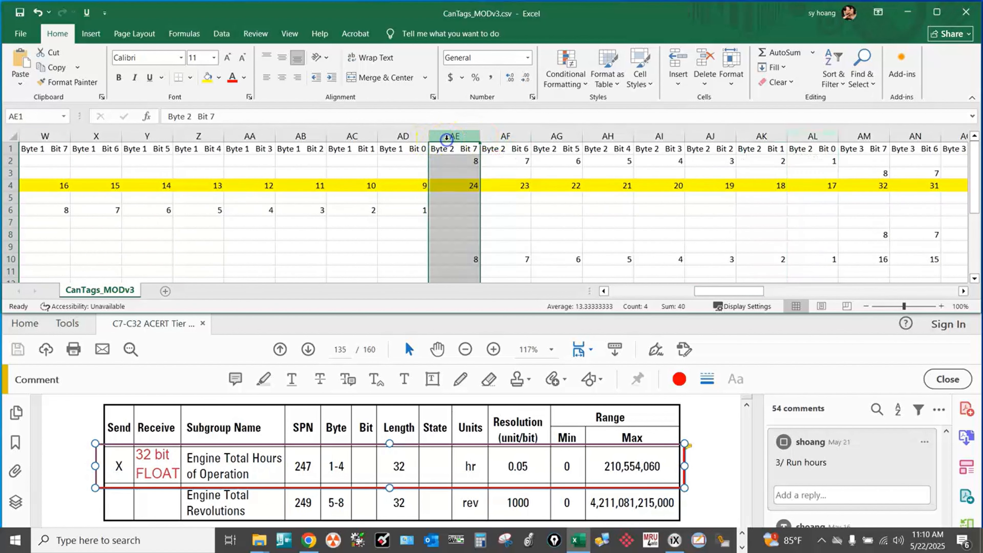
{"action": "left_click_drag", "start_coordinate": [702, 291], "coordinate": [731, 297]}
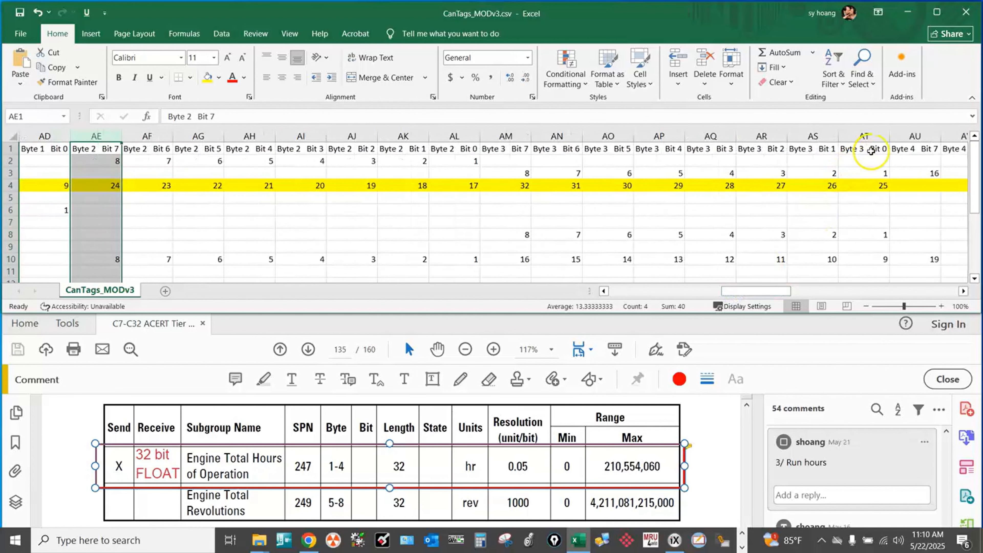
{"action": "left_click", "coordinate": [866, 137]}
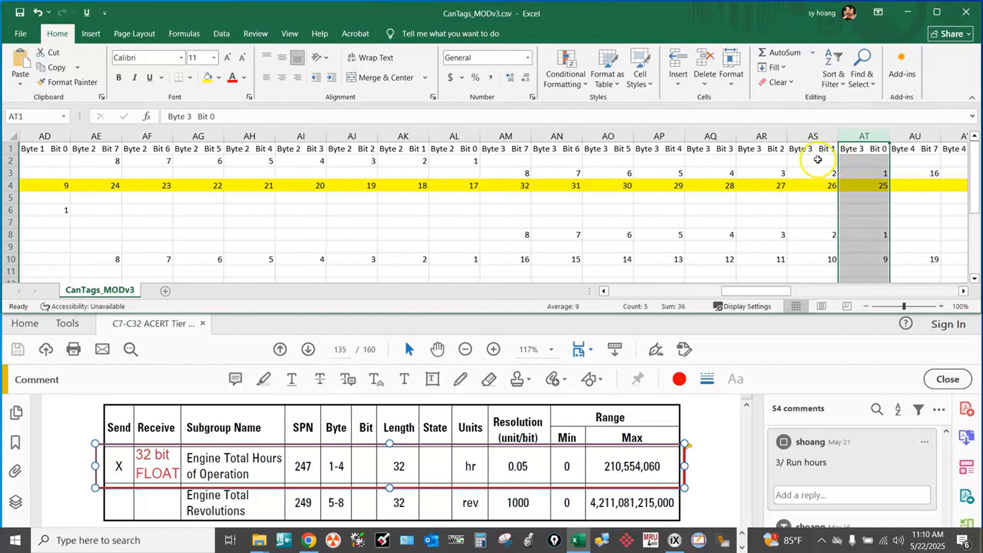
{"action": "left_click", "coordinate": [508, 135]}
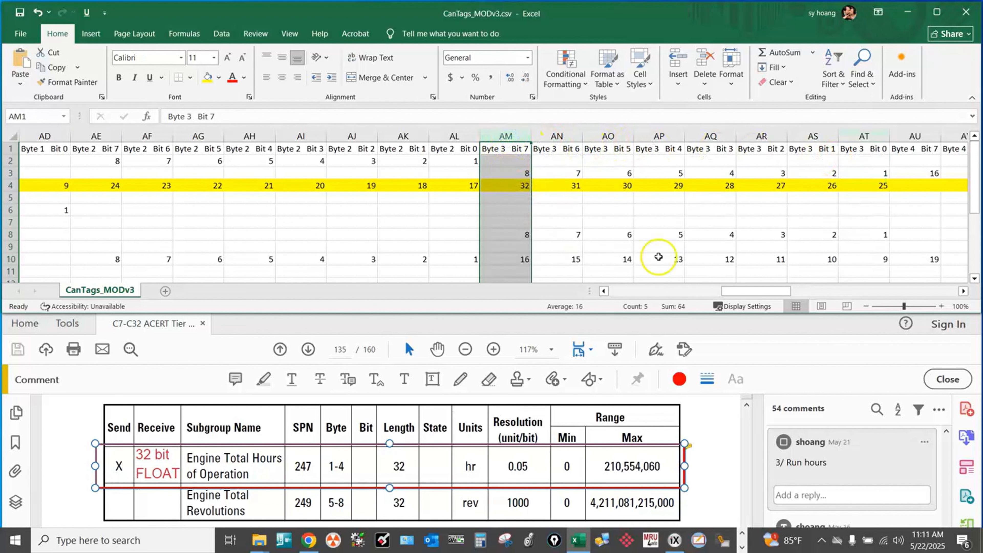
Clear the fill from the entire Rx_Engine_Total_Hours.DWORD row.
{"action": "left_click_drag", "start_coordinate": [740, 293], "coordinate": [611, 293]}
{"action": "left_click", "coordinate": [13, 185]}
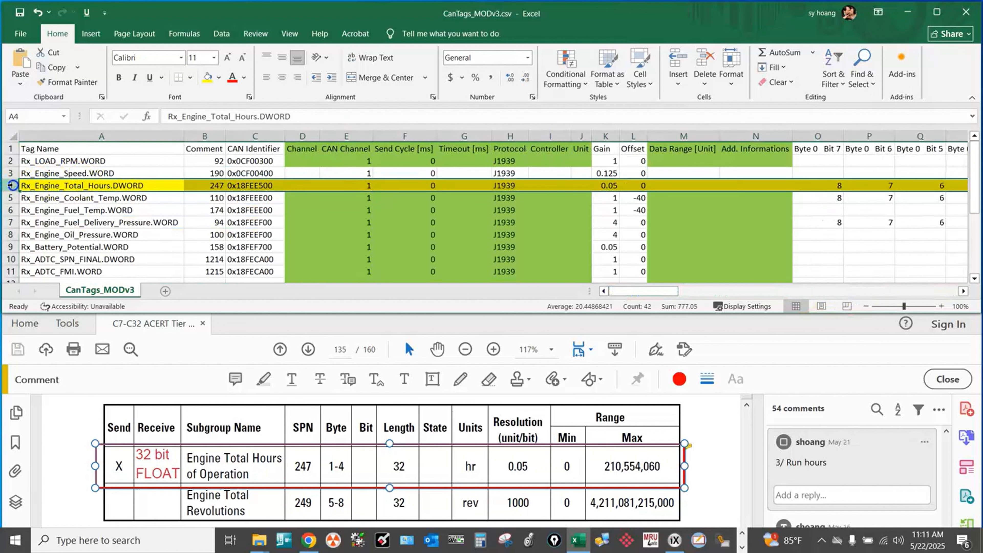
{"action": "left_click", "coordinate": [219, 79]}
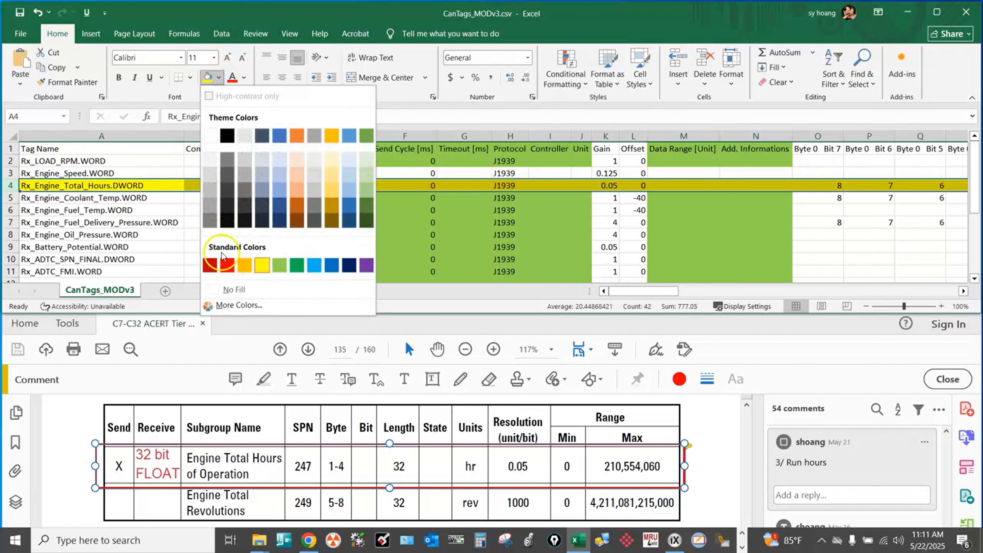
{"action": "left_click", "coordinate": [234, 286]}
{"action": "left_click", "coordinate": [256, 244]}
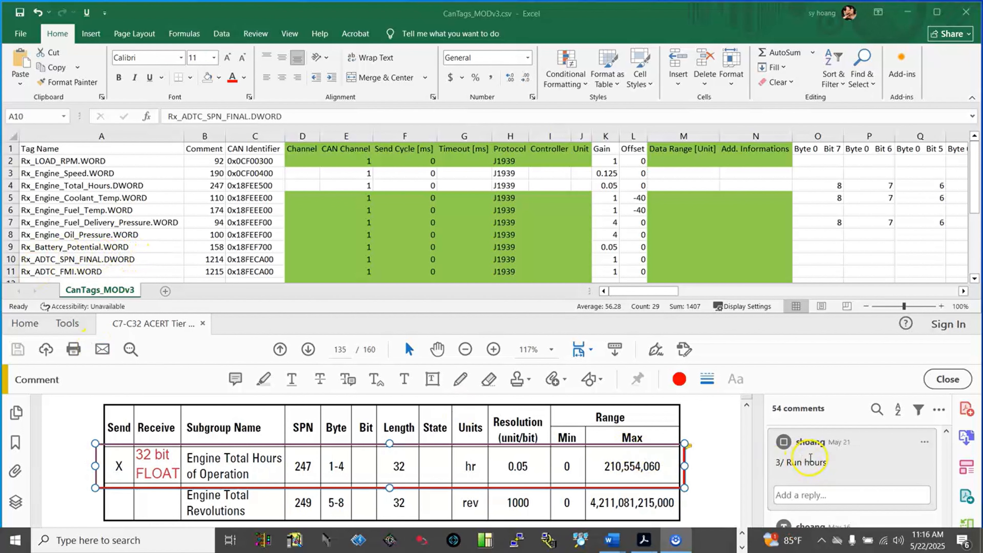
Jump to the "Active Diagnostics Trouble Codes (DM1)" comment in the PDF guide and compare its SPN and FMI numbers with the spreadsheet's Comment column.
{"action": "scroll", "coordinate": [840, 464], "scroll_direction": "down", "scroll_amount": 10}
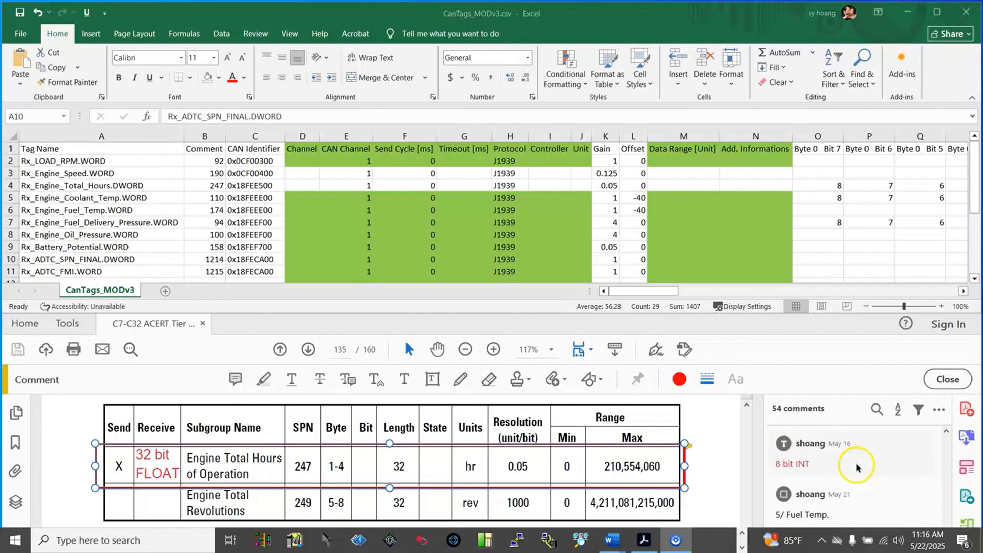
{"action": "scroll", "coordinate": [922, 451], "scroll_direction": "down", "scroll_amount": 10}
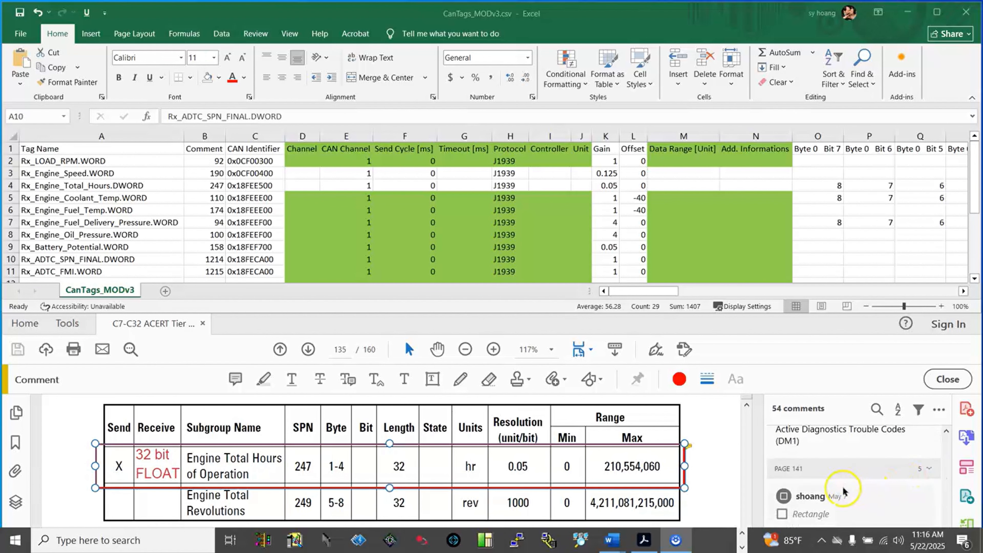
{"action": "left_click", "coordinate": [856, 439]}
{"action": "scroll", "coordinate": [646, 453], "scroll_direction": "down", "scroll_amount": 1}
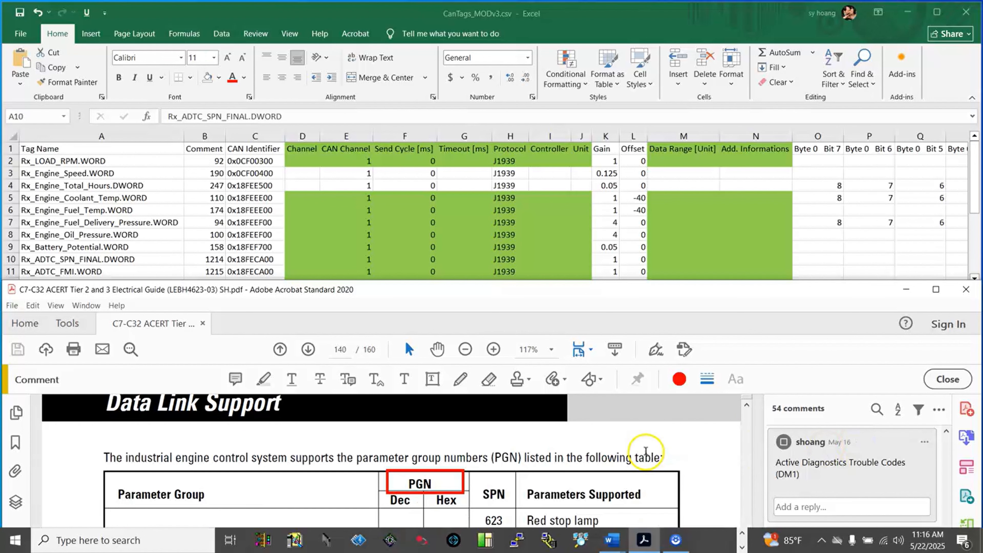
{"action": "scroll", "coordinate": [646, 451], "scroll_direction": "down", "scroll_amount": 1}
{"action": "scroll", "coordinate": [645, 451], "scroll_direction": "down", "scroll_amount": 3}
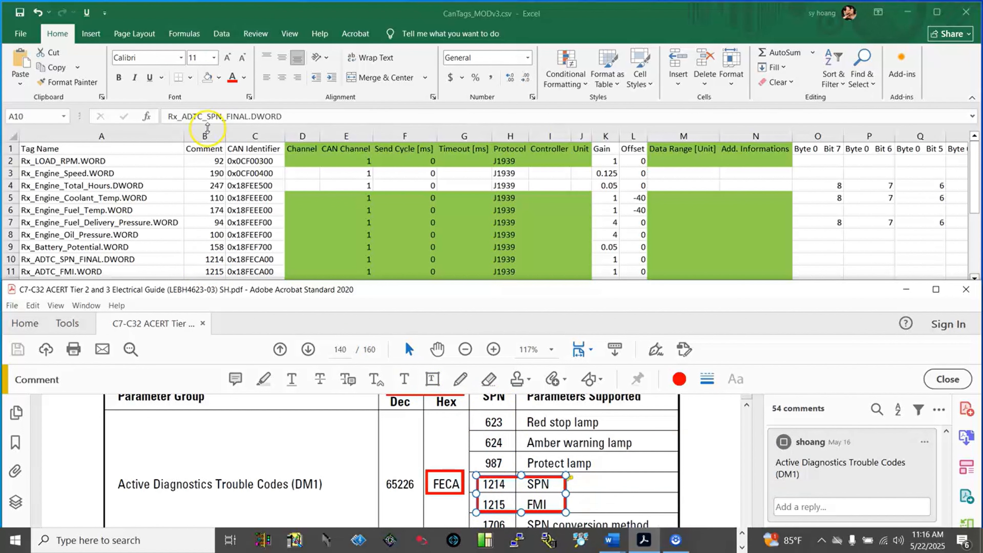
{"action": "left_click", "coordinate": [205, 147]}
{"action": "left_click", "coordinate": [206, 135]}
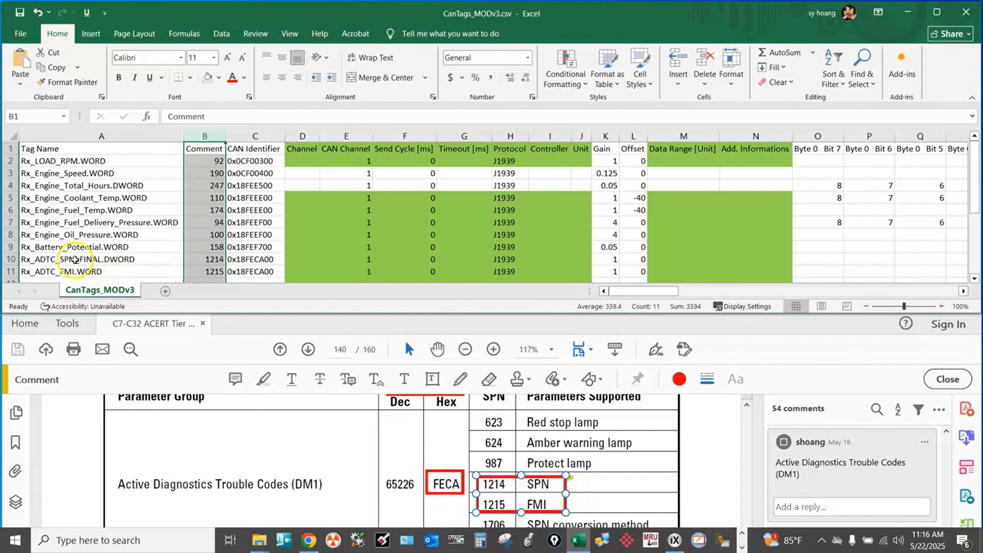
Locate the SPN and FMI rows in the DM1 subgroup table on page 141 of the PDF guide.
{"action": "left_click", "coordinate": [702, 470]}
{"action": "scroll", "coordinate": [701, 469], "scroll_direction": "down", "scroll_amount": 5}
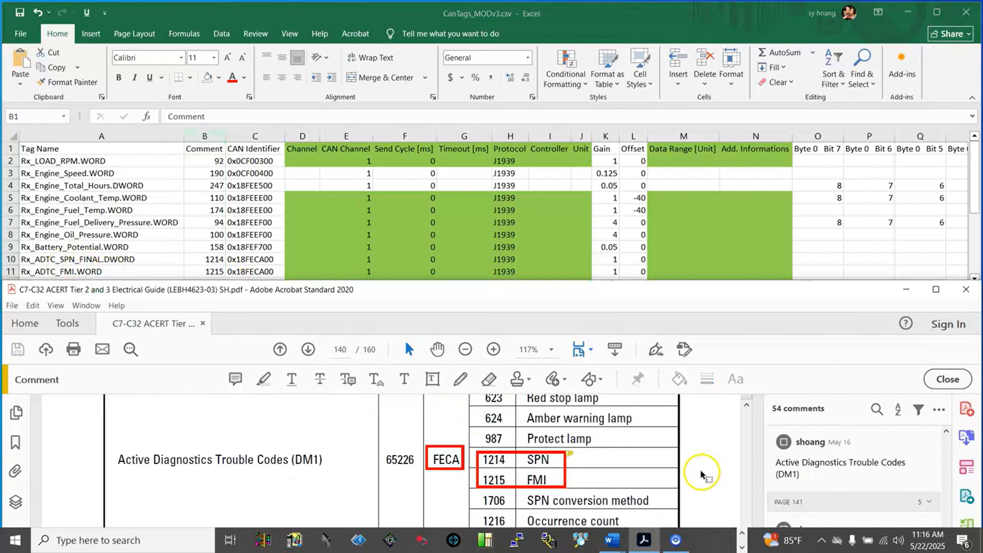
{"action": "scroll", "coordinate": [700, 472], "scroll_direction": "down", "scroll_amount": 5}
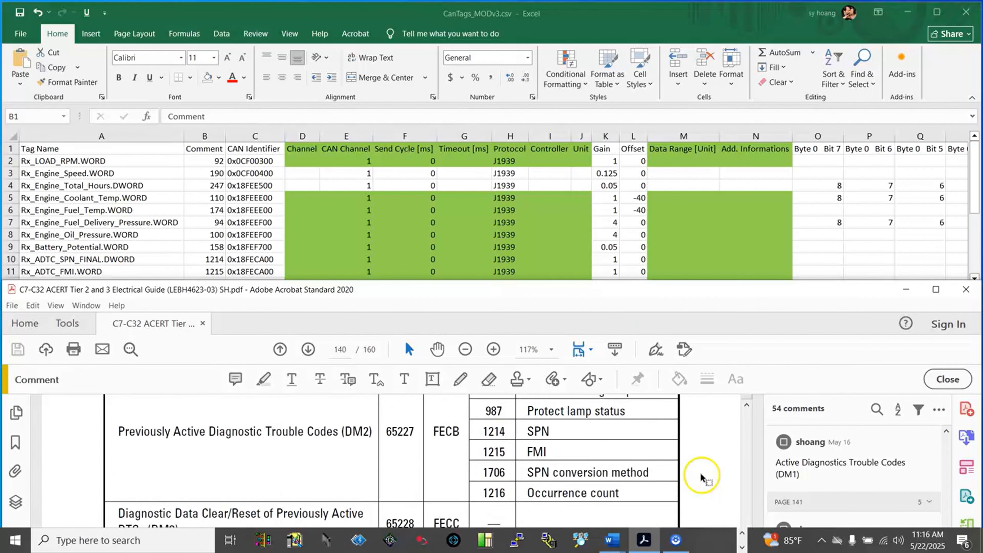
{"action": "scroll", "coordinate": [699, 471], "scroll_direction": "down", "scroll_amount": 5}
{"action": "scroll", "coordinate": [696, 466], "scroll_direction": "down", "scroll_amount": 3}
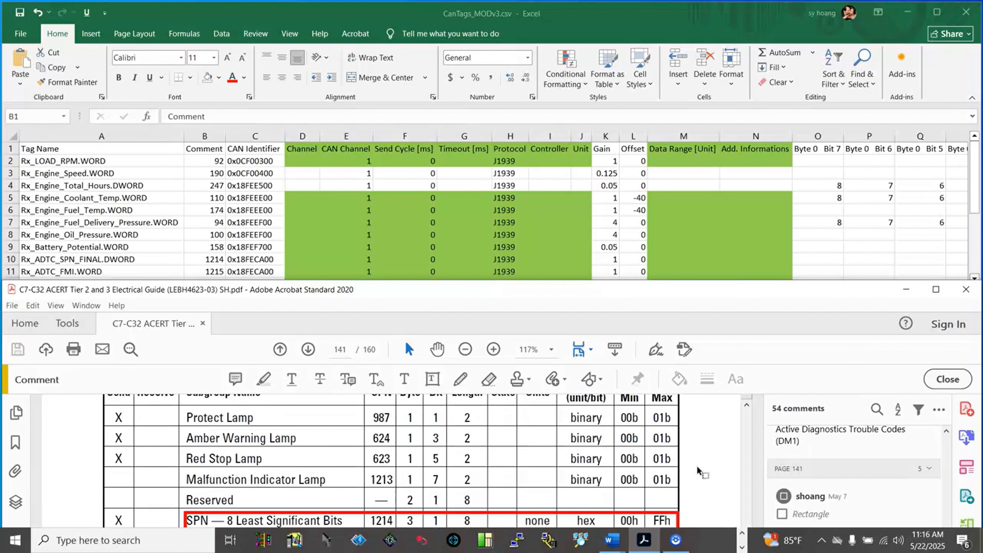
{"action": "scroll", "coordinate": [696, 465], "scroll_direction": "down", "scroll_amount": 3}
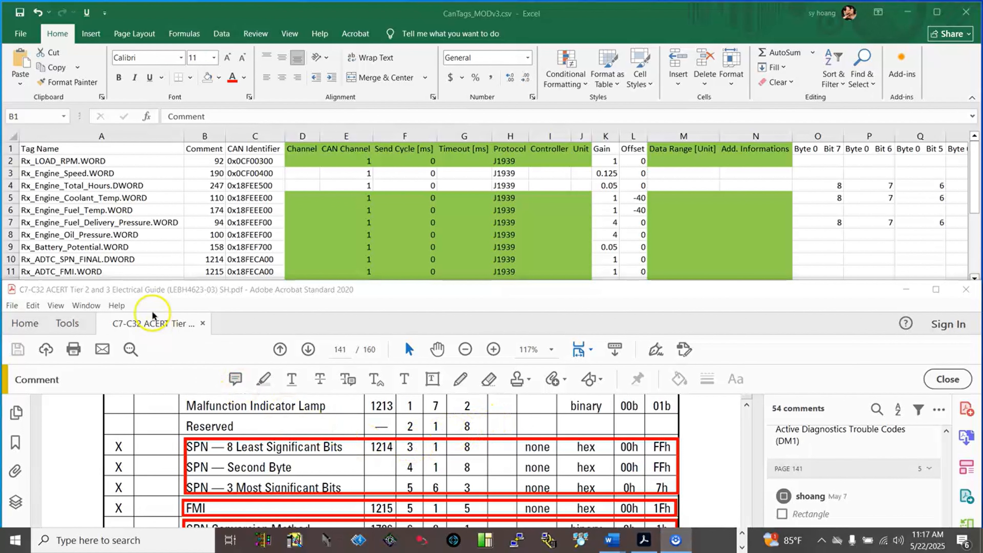
Select the Rx_ADTC_SPN_FINAL.DWORD tag and examine the Length column of the guide's three SPN 1214 subgroup rows.
{"action": "left_click", "coordinate": [144, 263]}
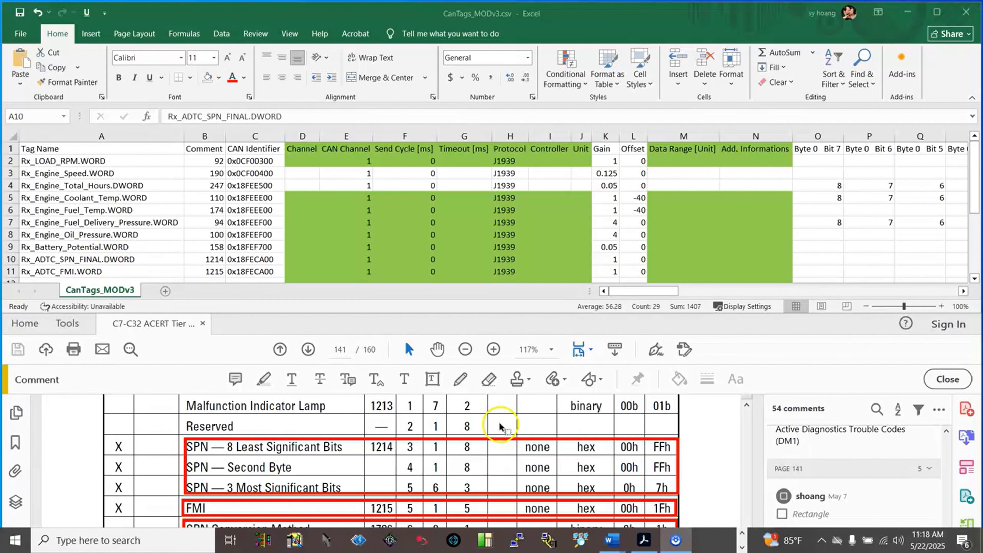
{"action": "scroll", "coordinate": [498, 423], "scroll_direction": "up", "scroll_amount": 2}
{"action": "scroll", "coordinate": [500, 422], "scroll_direction": "up", "scroll_amount": 2}
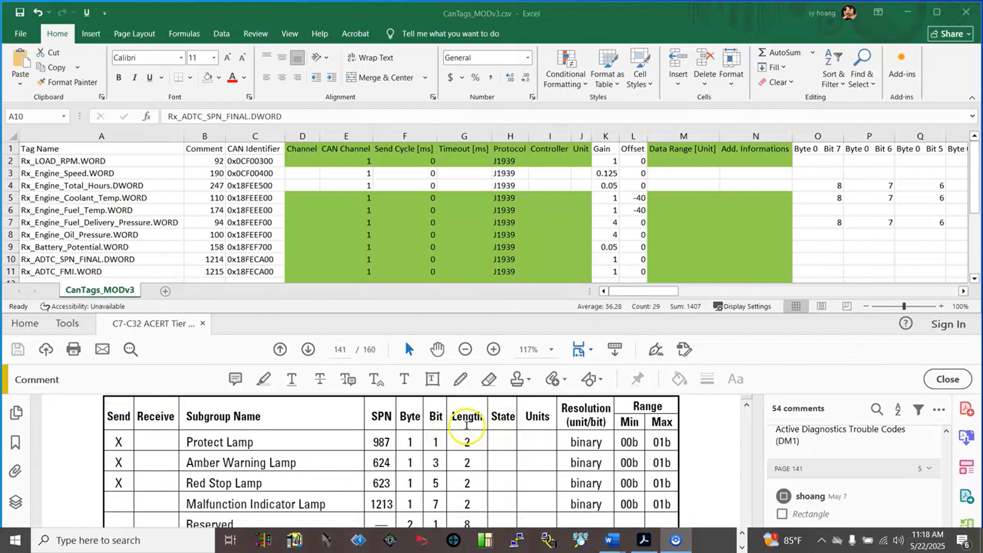
{"action": "scroll", "coordinate": [459, 434], "scroll_direction": "down", "scroll_amount": 1}
{"action": "scroll", "coordinate": [472, 425], "scroll_direction": "down", "scroll_amount": 1}
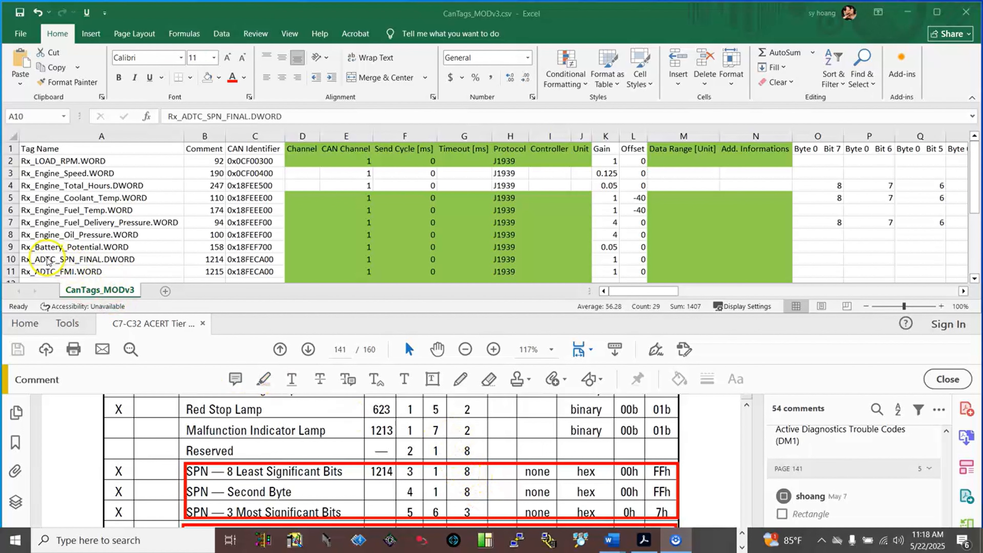
Select the Rx_ADTC_SPN_FINAL.DWORD row and compare its CAN identifier, gain and offset with the guide's identifier, resolution and minimum range.
{"action": "left_click", "coordinate": [8, 259]}
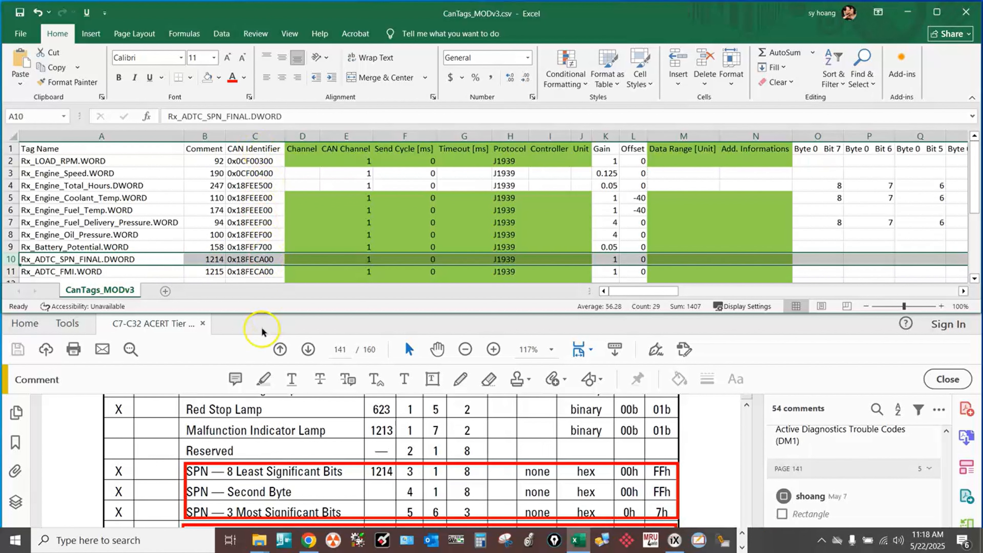
{"action": "scroll", "coordinate": [287, 428], "scroll_direction": "up", "scroll_amount": 3}
{"action": "scroll", "coordinate": [295, 433], "scroll_direction": "up", "scroll_amount": 1}
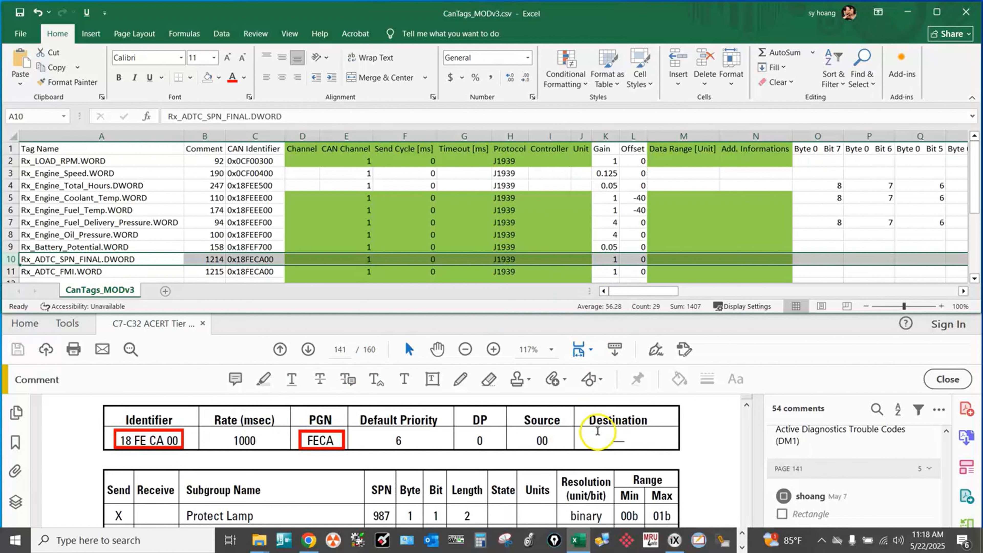
{"action": "scroll", "coordinate": [583, 490], "scroll_direction": "down", "scroll_amount": 3}
{"action": "scroll", "coordinate": [580, 479], "scroll_direction": "down", "scroll_amount": 3}
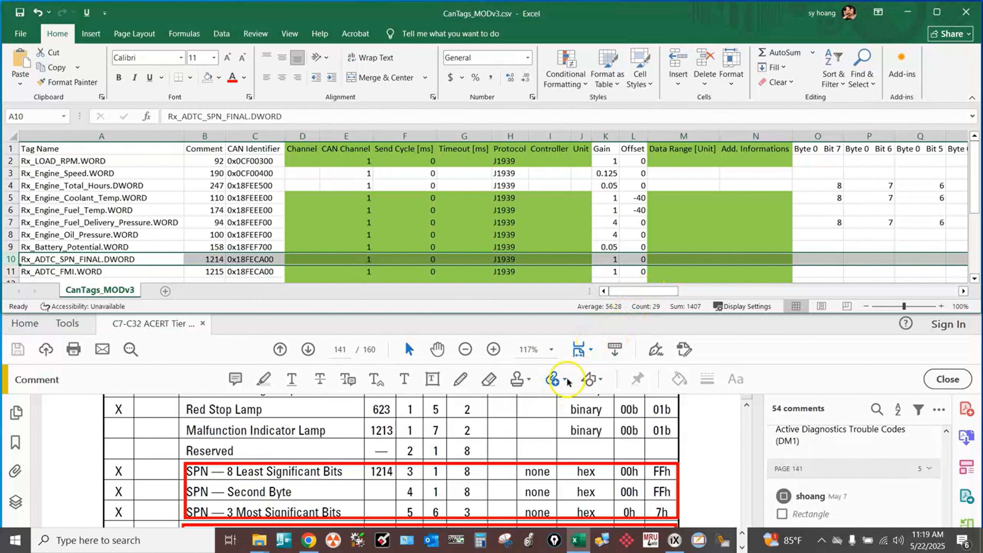
Examine the Byte, Bit and Length columns of the guide's least significant, second-byte and most significant SPN rows.
{"action": "scroll", "coordinate": [423, 459], "scroll_direction": "up", "scroll_amount": 1}
{"action": "scroll", "coordinate": [423, 459], "scroll_direction": "up", "scroll_amount": 2}
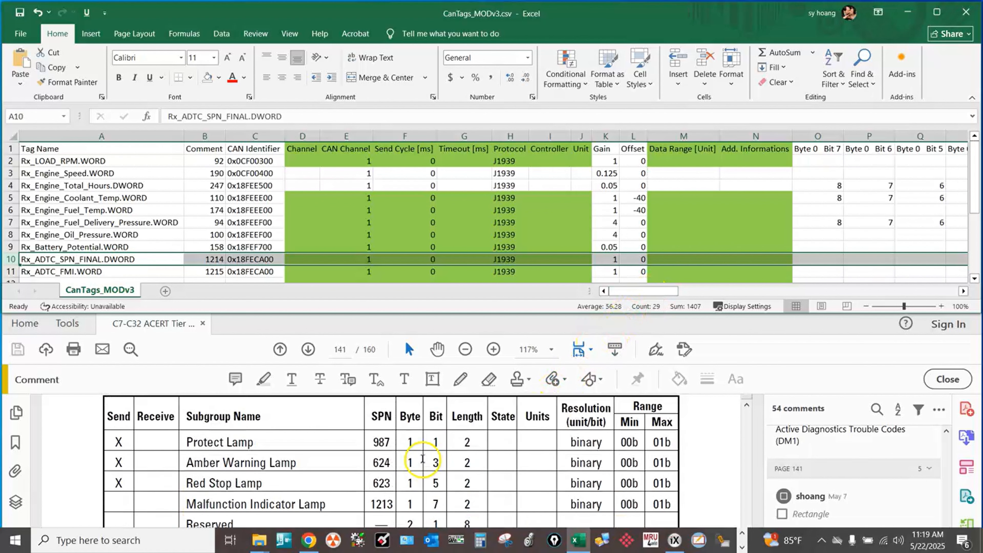
{"action": "scroll", "coordinate": [422, 455], "scroll_direction": "down", "scroll_amount": 3}
{"action": "scroll", "coordinate": [422, 451], "scroll_direction": "down", "scroll_amount": 1}
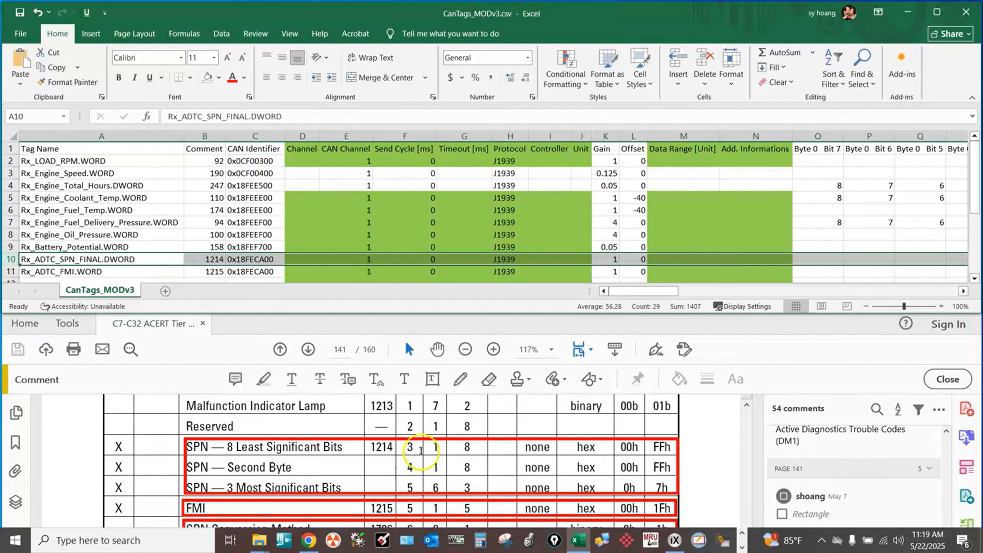
{"action": "scroll", "coordinate": [413, 455], "scroll_direction": "up", "scroll_amount": 4}
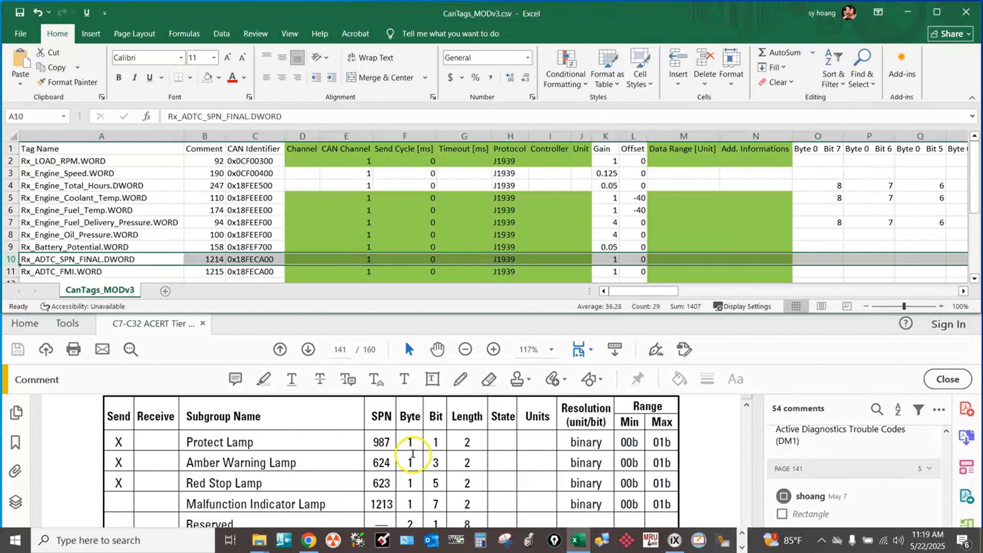
{"action": "scroll", "coordinate": [411, 443], "scroll_direction": "down", "scroll_amount": 3}
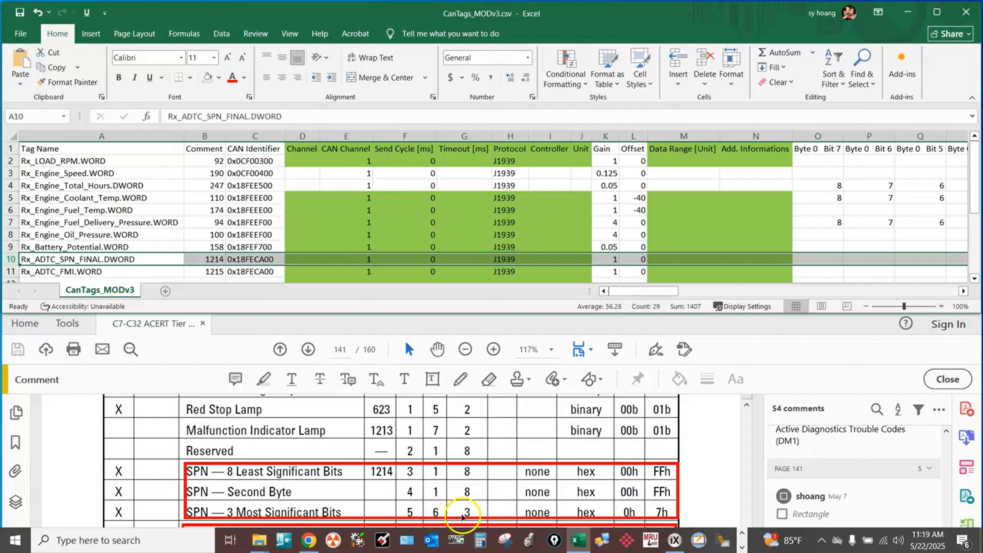
Highlight the entire Rx_ADTC_SPN_FINAL.DWORD row in yellow.
{"action": "left_click_drag", "start_coordinate": [643, 290], "coordinate": [726, 290]}
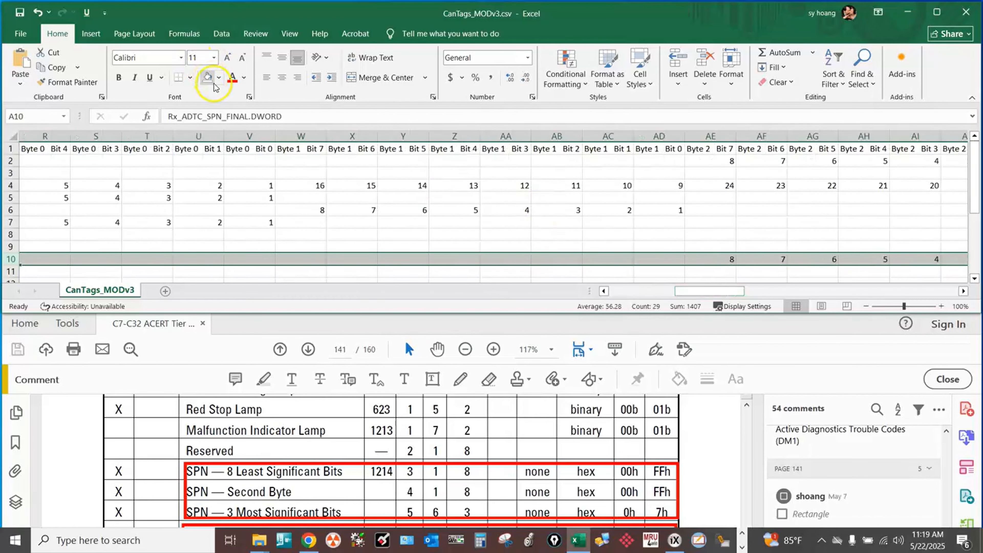
{"action": "left_click", "coordinate": [220, 77]}
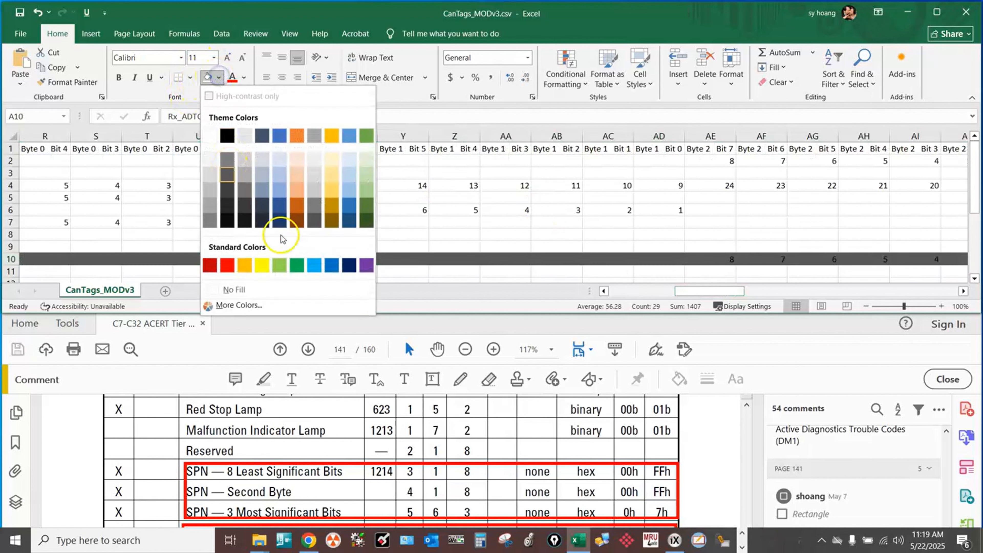
{"action": "left_click", "coordinate": [265, 267]}
Examine the bit order of the Rx_ADTC_SPN_FINAL.DWORD row across Byte 3 and from Bit 7 of Byte 4.
{"action": "left_click_drag", "start_coordinate": [697, 290], "coordinate": [782, 291]}
{"action": "left_click", "coordinate": [710, 136]}
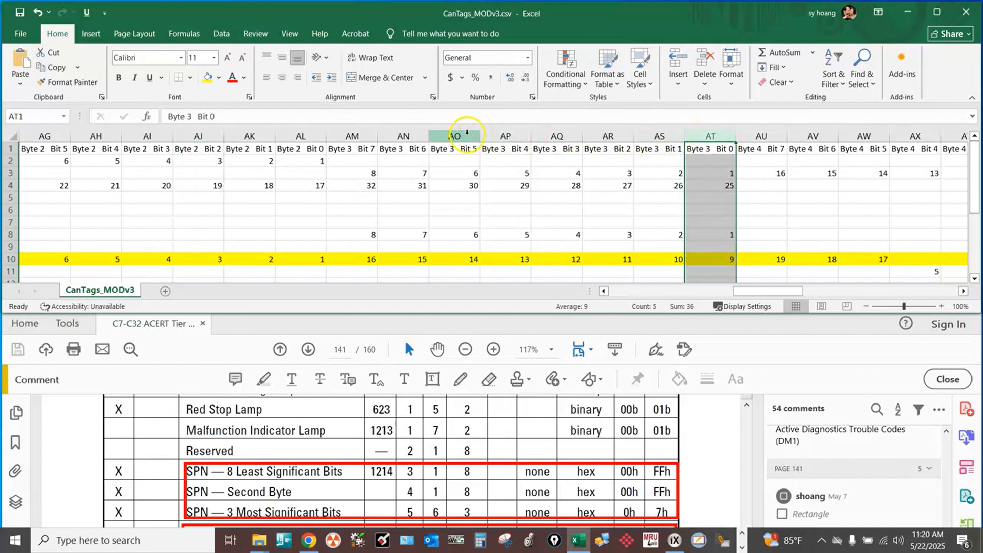
{"action": "left_click", "coordinate": [362, 135]}
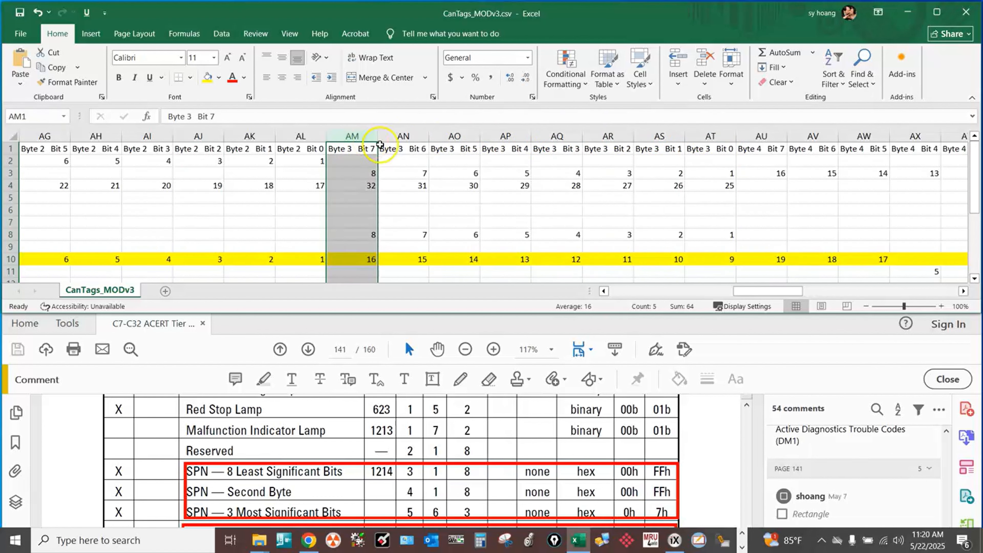
{"action": "left_click", "coordinate": [761, 136]}
{"action": "left_click_drag", "start_coordinate": [768, 291], "coordinate": [646, 294]}
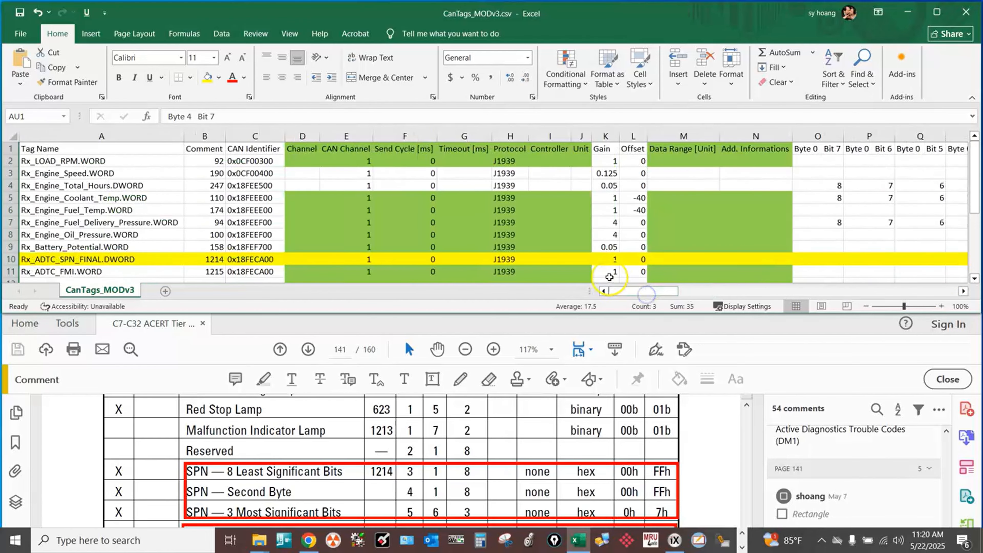
Select the Rx_ADTC_FMI.WORD row and compare its SPN and CAN identifier with the guide's FMI entry and message identifier.
{"action": "scroll", "coordinate": [96, 244], "scroll_direction": "down", "scroll_amount": 1}
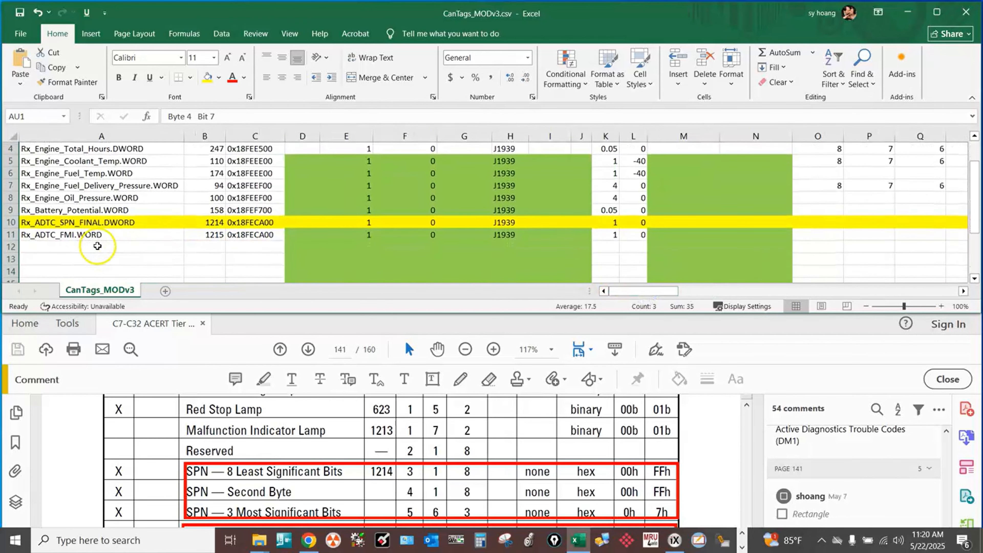
{"action": "left_click", "coordinate": [8, 234]}
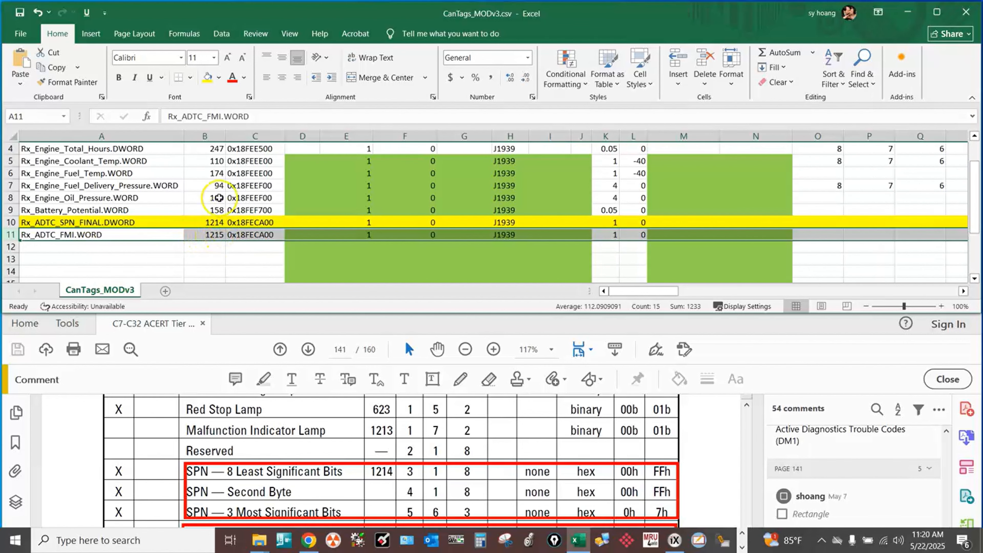
{"action": "scroll", "coordinate": [211, 171], "scroll_direction": "up", "scroll_amount": 1}
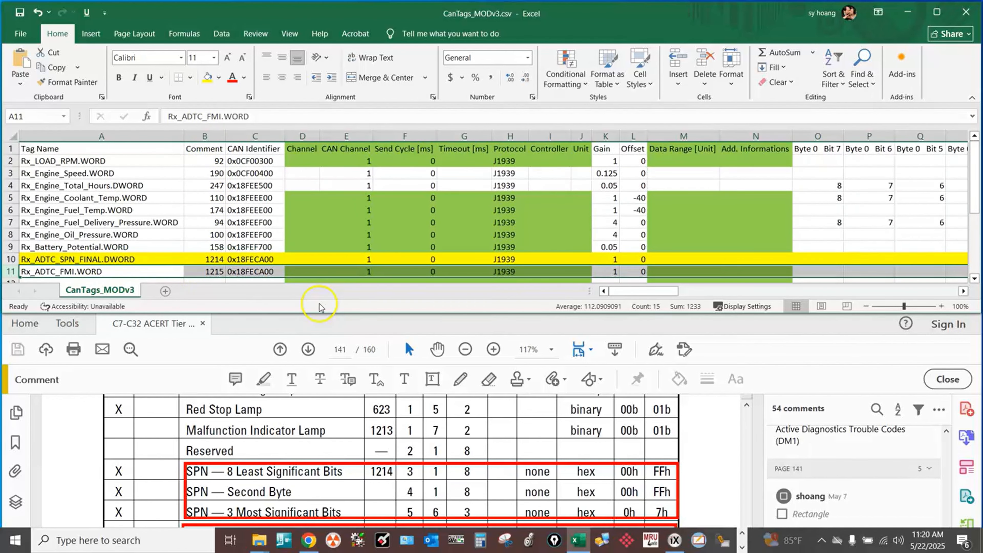
{"action": "scroll", "coordinate": [437, 443], "scroll_direction": "up", "scroll_amount": 4}
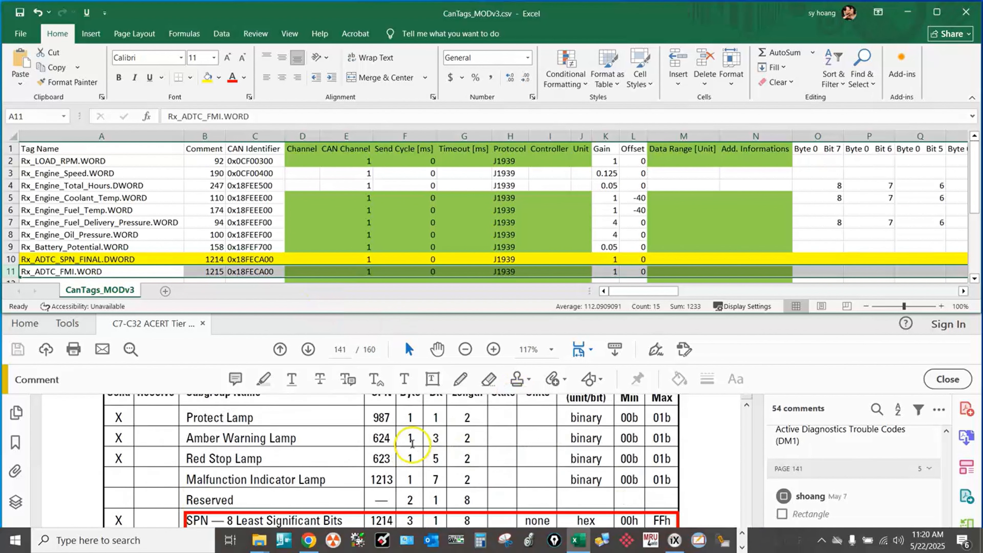
{"action": "scroll", "coordinate": [387, 468], "scroll_direction": "down", "scroll_amount": 5}
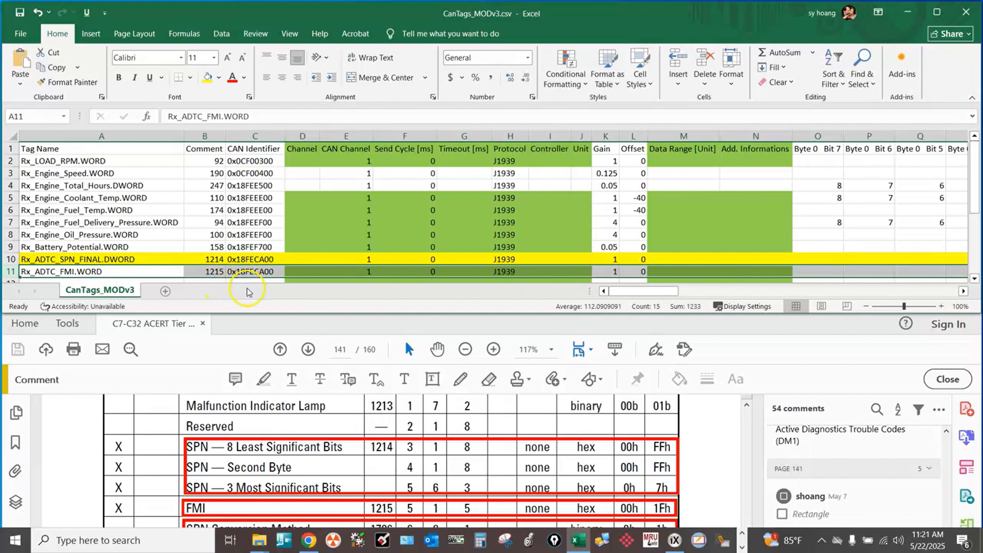
{"action": "scroll", "coordinate": [217, 410], "scroll_direction": "up", "scroll_amount": 3}
{"action": "scroll", "coordinate": [195, 419], "scroll_direction": "up", "scroll_amount": 1}
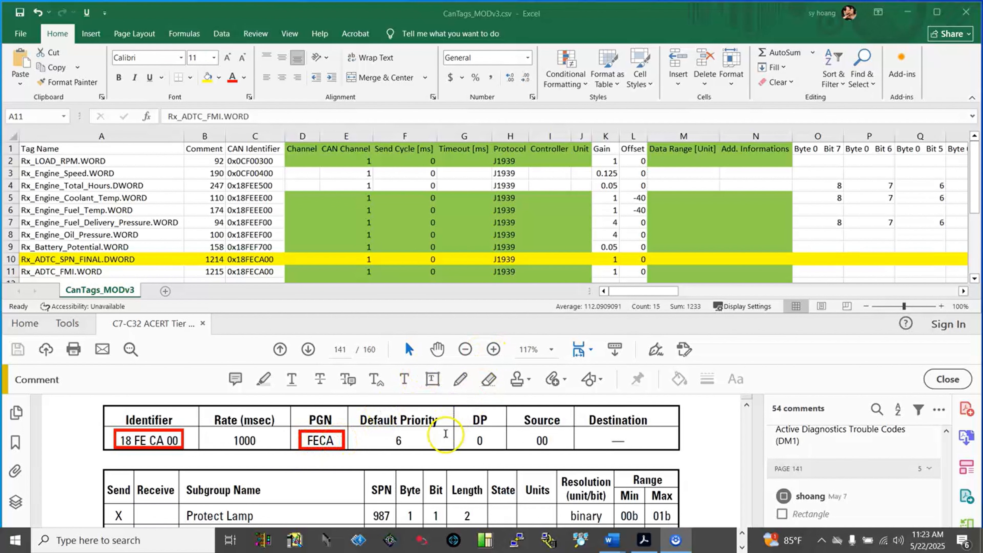
Examine the Byte, Bit and Length columns of the guide's FMI row alongside the three SPN subgroup rows.
{"action": "scroll", "coordinate": [447, 427], "scroll_direction": "down", "scroll_amount": 1}
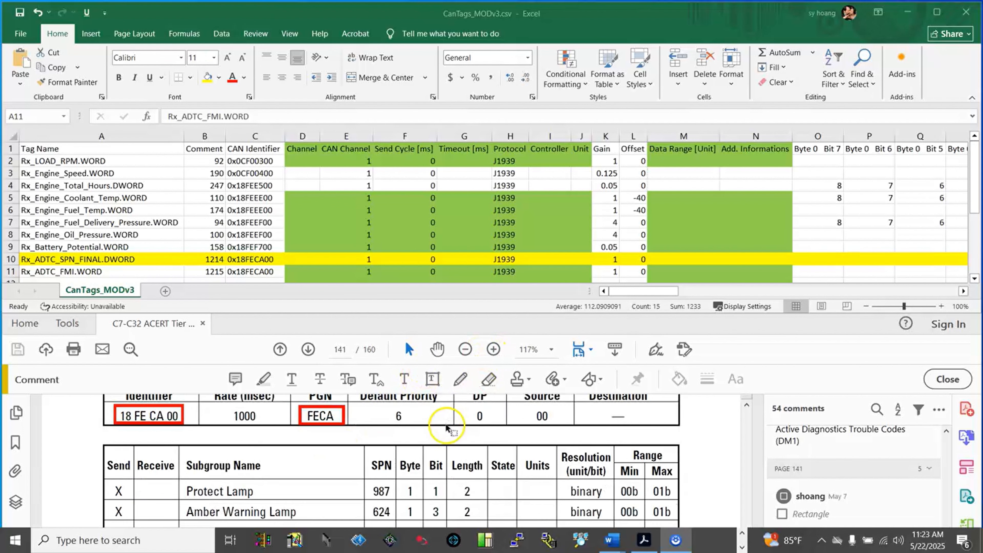
{"action": "scroll", "coordinate": [447, 427], "scroll_direction": "down", "scroll_amount": 4}
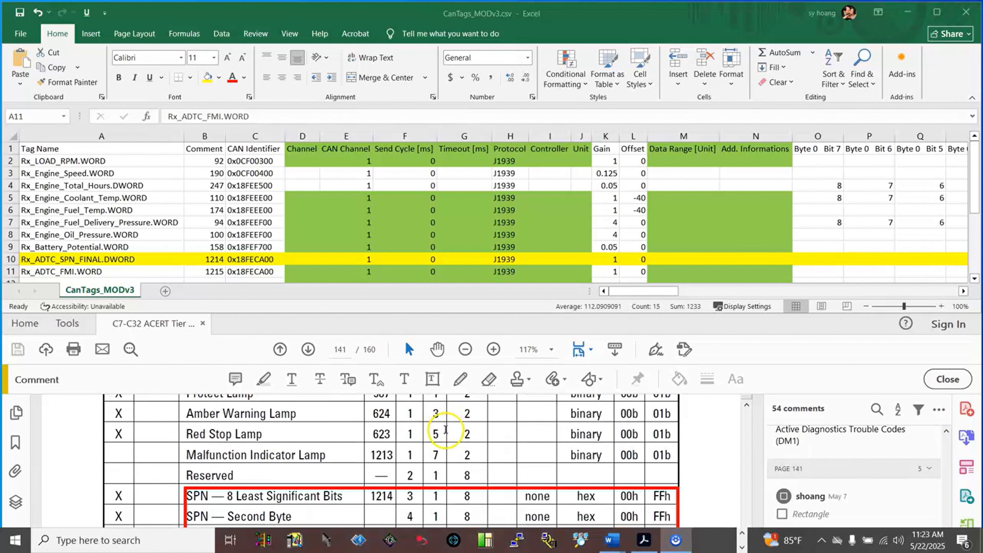
{"action": "scroll", "coordinate": [447, 435], "scroll_direction": "down", "scroll_amount": 3}
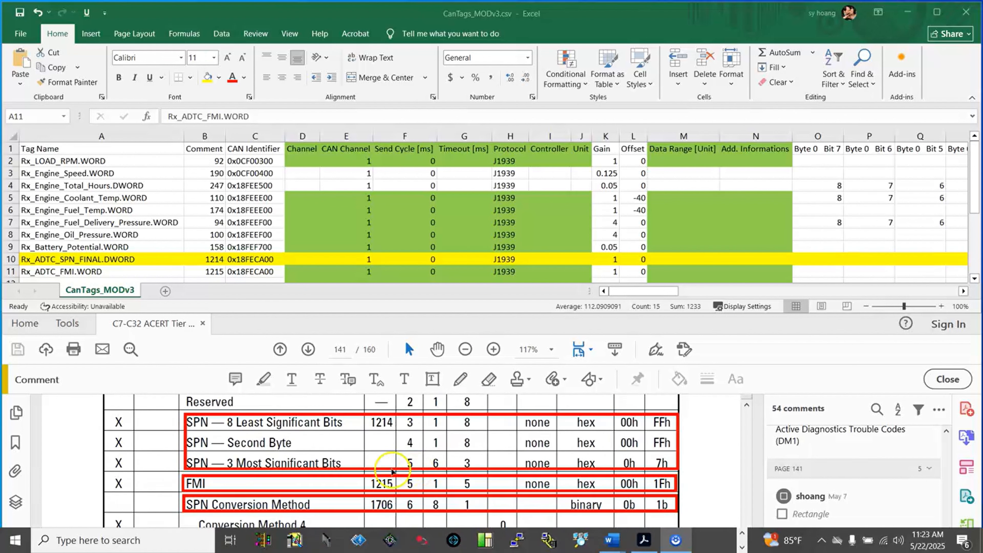
{"action": "scroll", "coordinate": [426, 461], "scroll_direction": "up", "scroll_amount": 5}
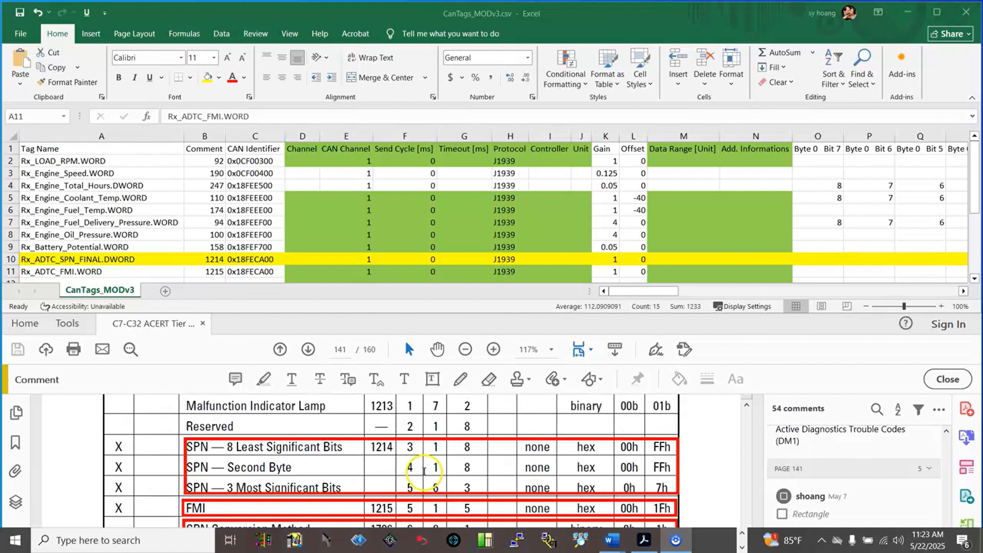
{"action": "scroll", "coordinate": [411, 428], "scroll_direction": "down", "scroll_amount": 4}
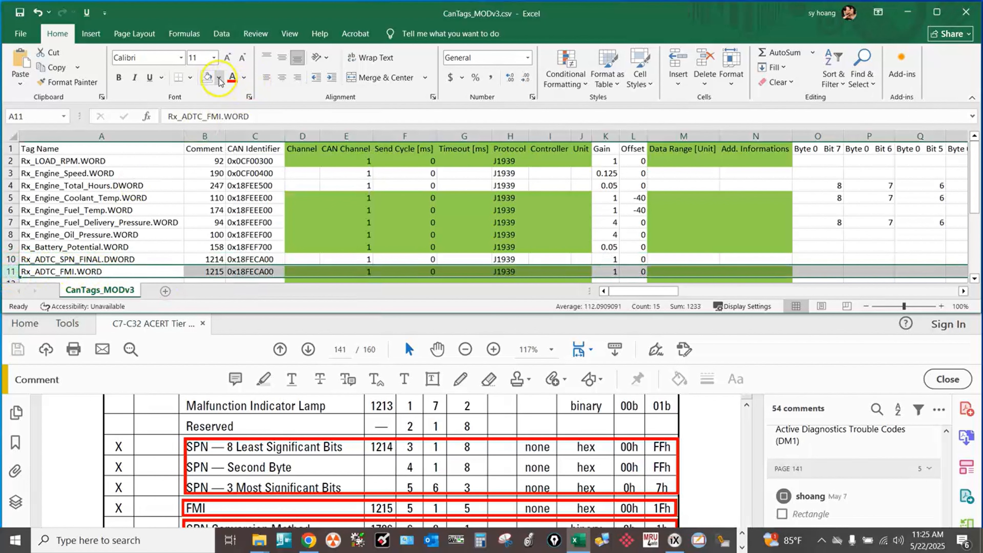
Highlight the entire Rx_ADTC_FMI.WORD row in yellow and examine its Byte 4 columns from Bit 0 to Bit 4.
{"action": "left_click", "coordinate": [219, 77]}
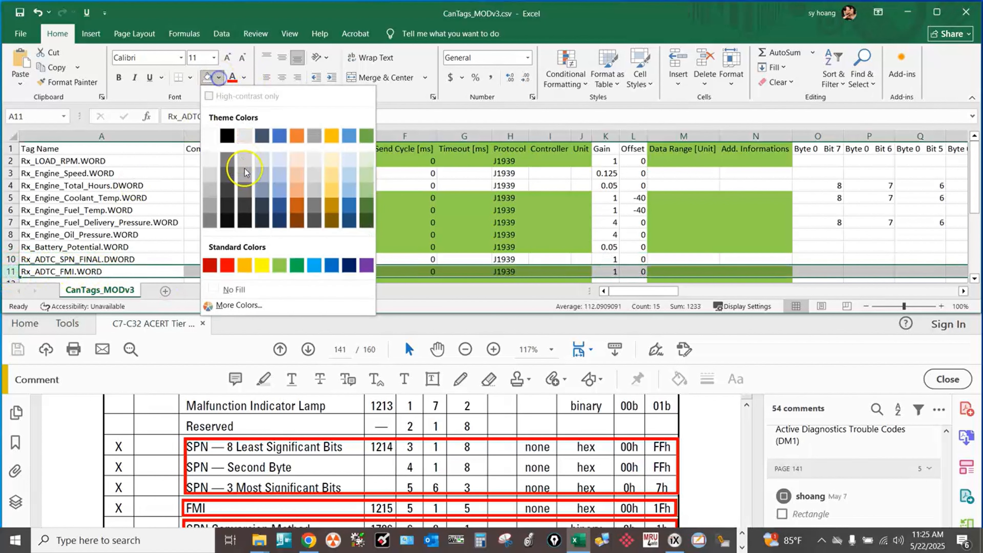
{"action": "left_click", "coordinate": [263, 262]}
{"action": "left_click", "coordinate": [653, 291]}
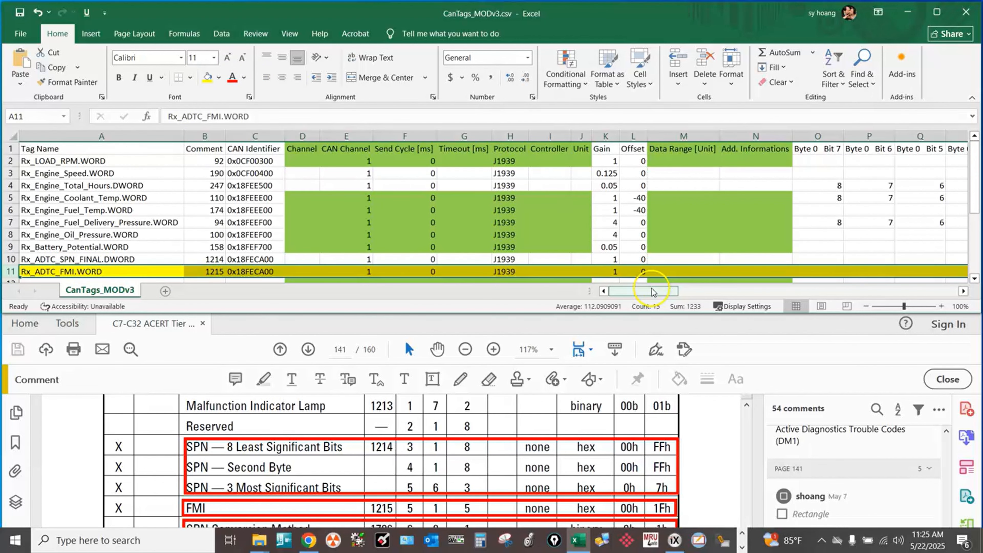
{"action": "left_click_drag", "start_coordinate": [653, 292], "coordinate": [813, 292]}
{"action": "left_click", "coordinate": [660, 136]}
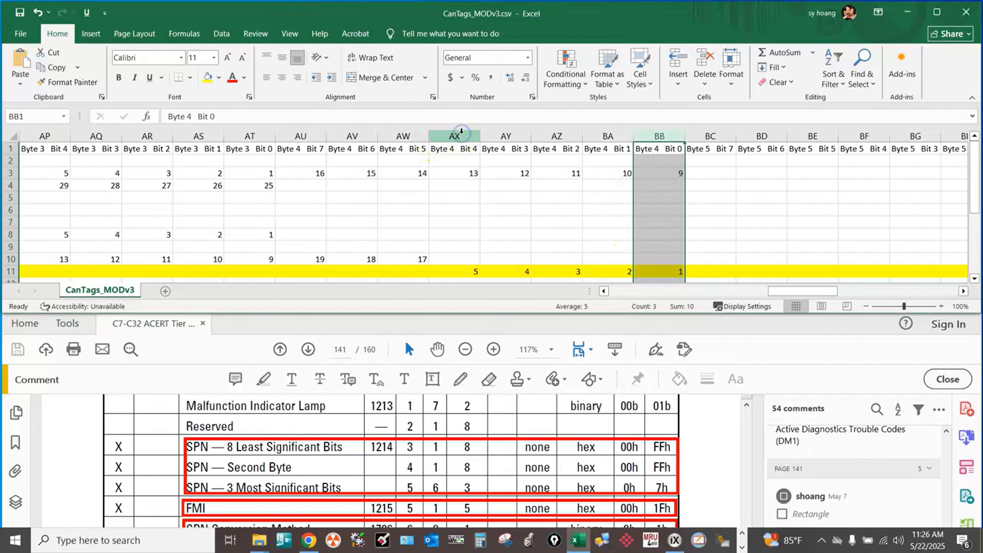
{"action": "left_click", "coordinate": [461, 133]}
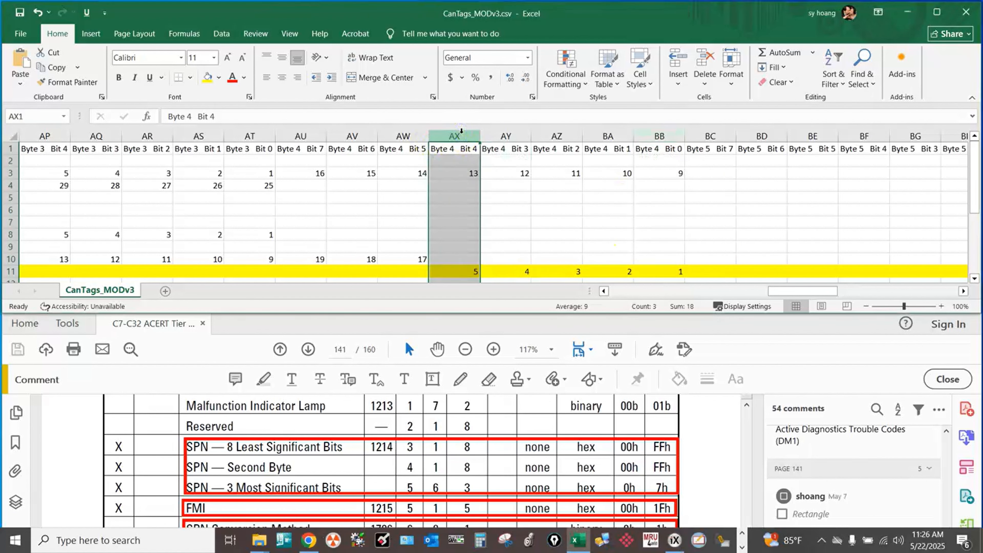
Examine the poll group column at the far end of the Rx_ADTC_FMI.WORD row and return to the tag names.
{"action": "left_click_drag", "start_coordinate": [803, 291], "coordinate": [953, 291]}
{"action": "scroll", "coordinate": [931, 264], "scroll_direction": "down", "scroll_amount": 1}
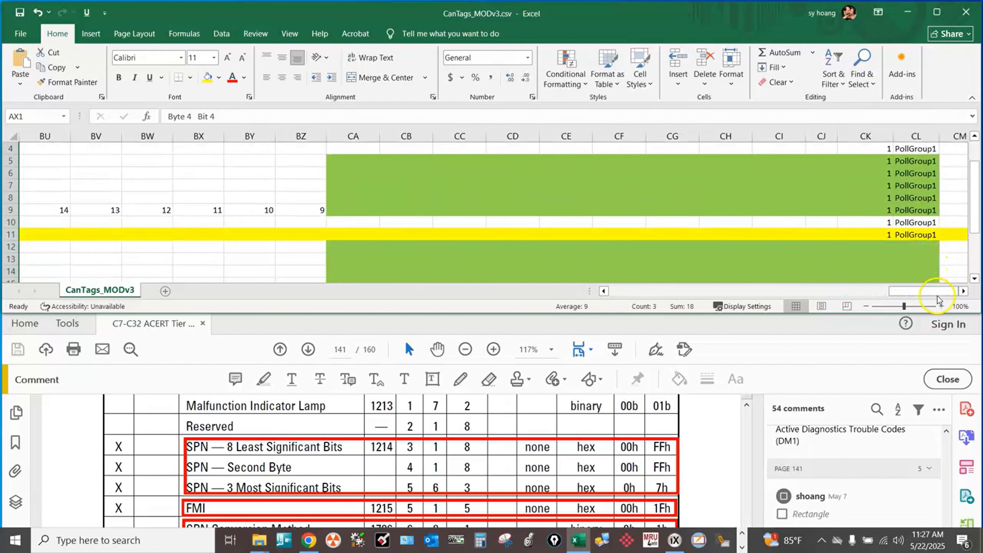
{"action": "left_click_drag", "start_coordinate": [937, 294], "coordinate": [662, 293]}
{"action": "scroll", "coordinate": [351, 184], "scroll_direction": "up", "scroll_amount": 1}
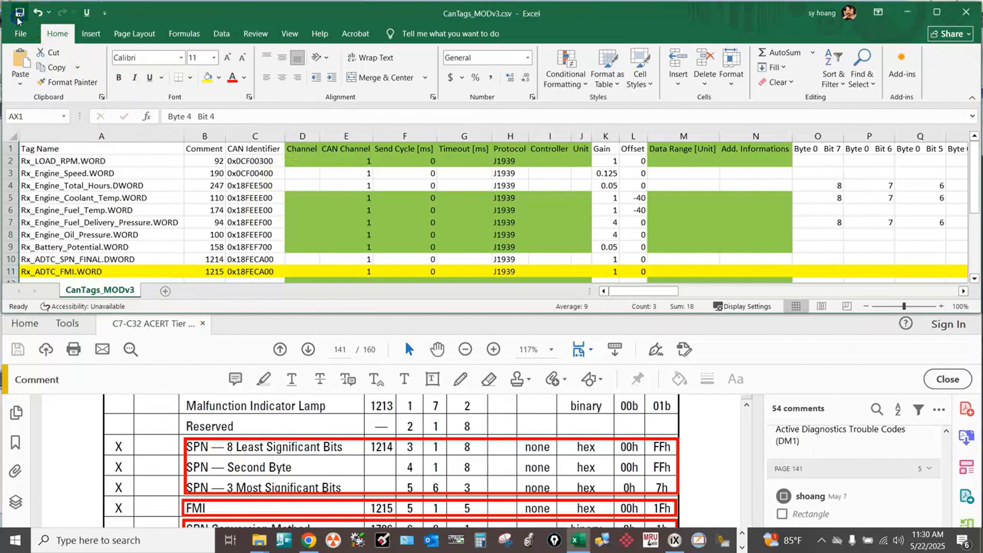
Close the CSV spreadsheet and the engine guide, and show the J1939_TEST project's tag list in iX Developer.
{"action": "left_click", "coordinate": [963, 15]}
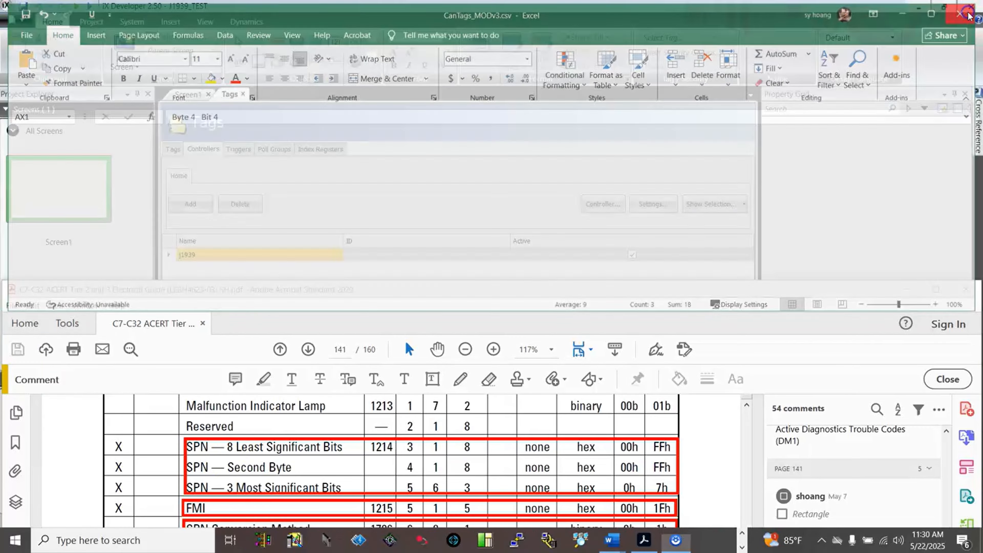
{"action": "left_click", "coordinate": [968, 289]}
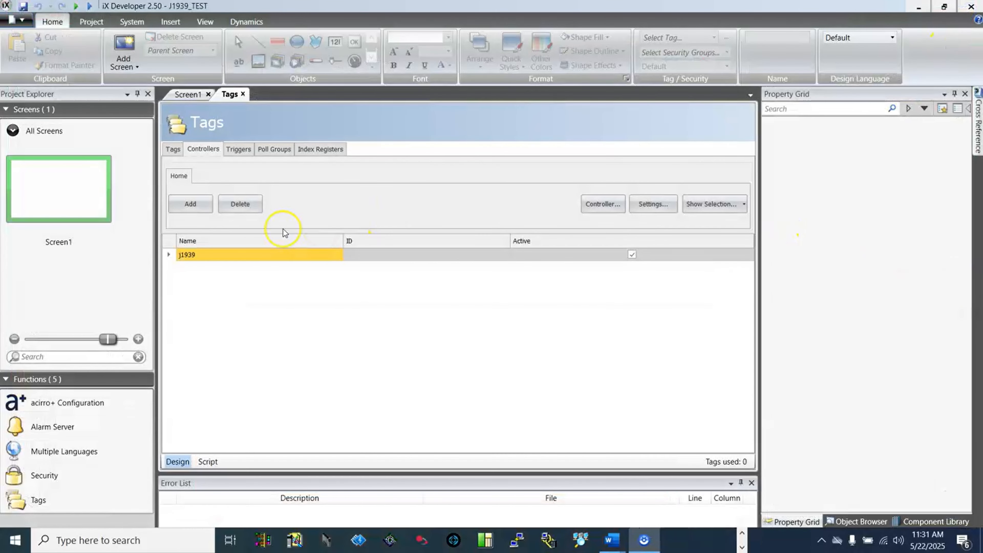
{"action": "left_click", "coordinate": [172, 150]}
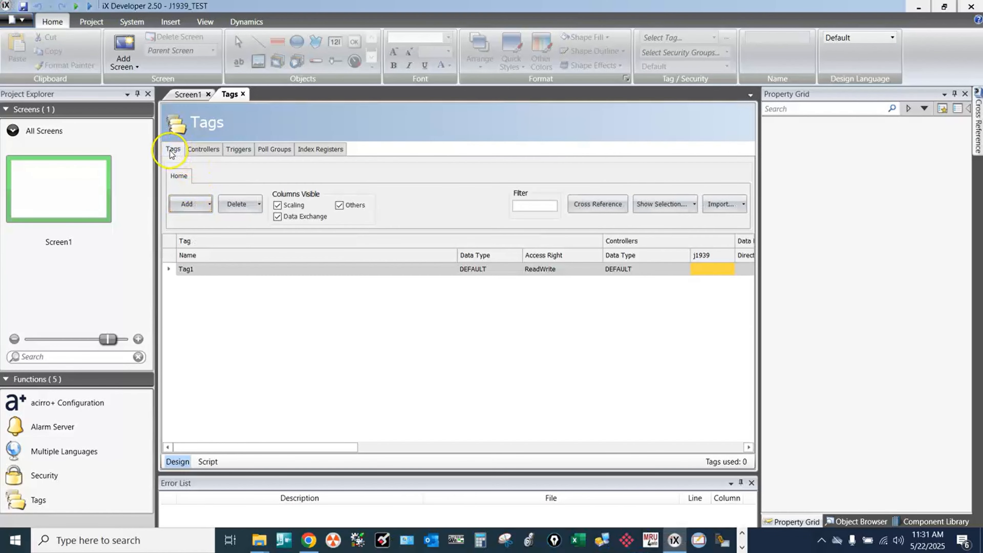